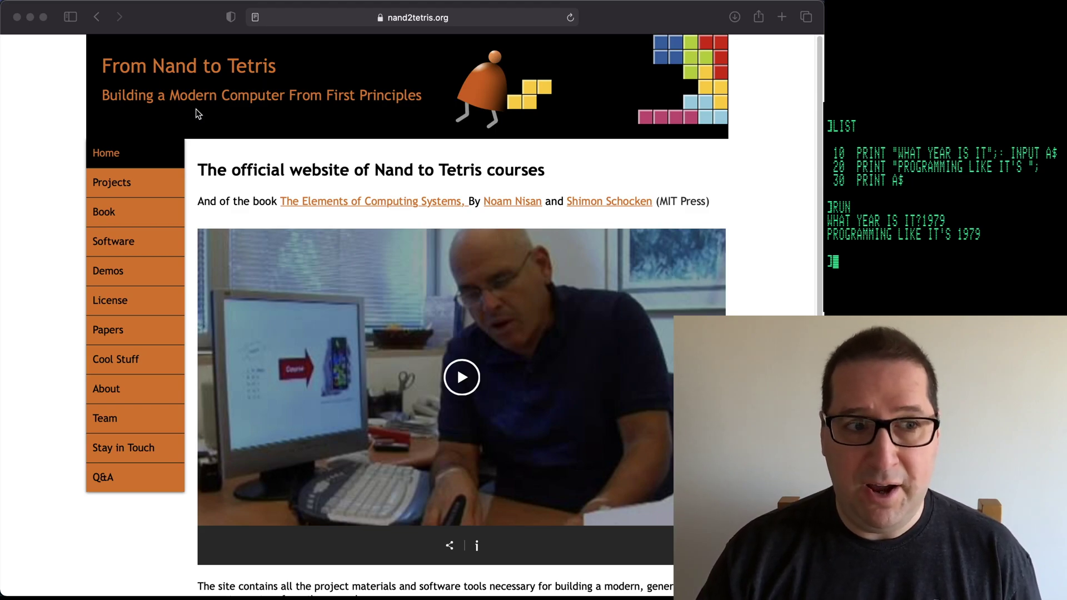
Download the Nand2tetris Software Suite as nand2tetris.zip from Google Drive, then close the extra tabs.
click(119, 245)
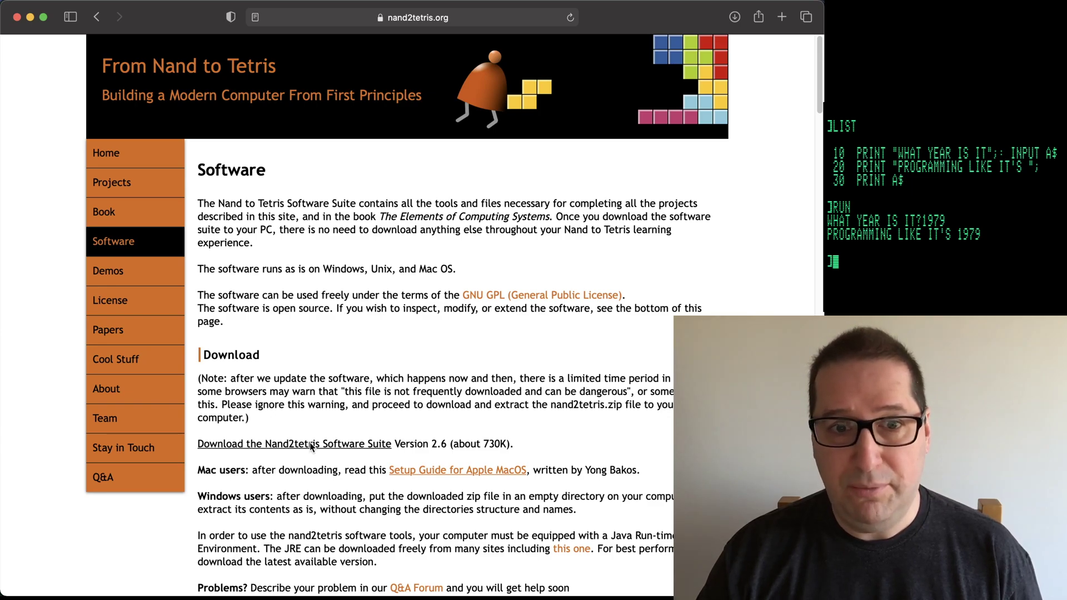
click(312, 444)
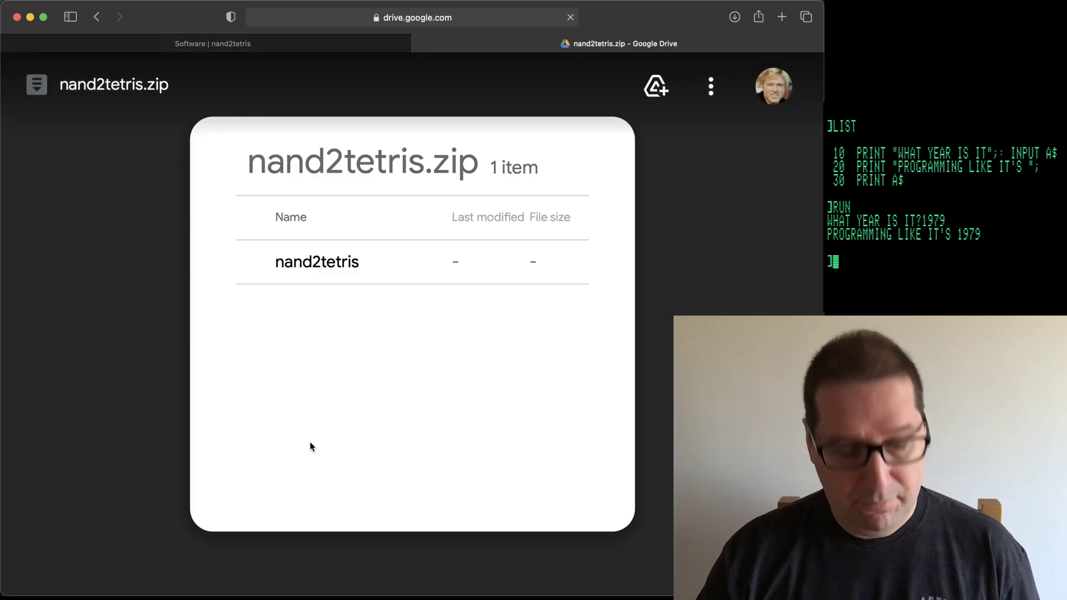
click(656, 86)
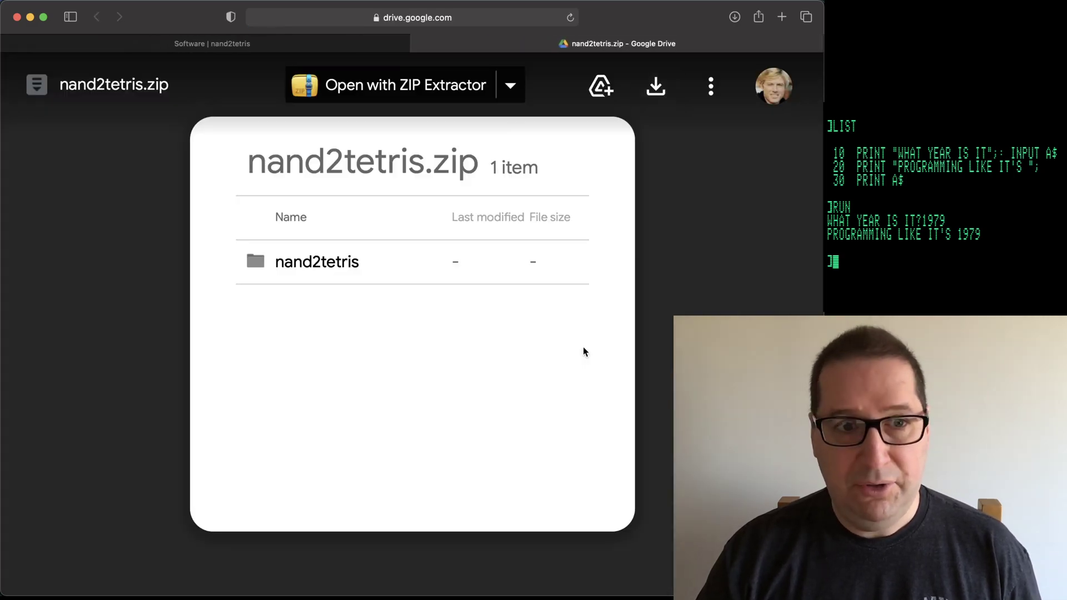
key(super+w)
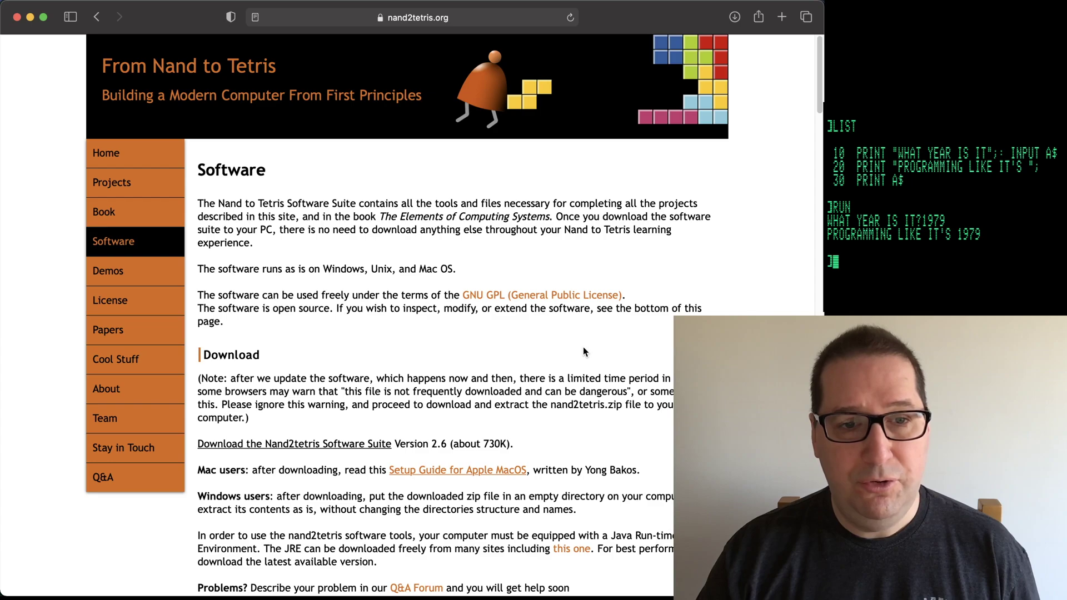
In a cleared Terminal, list ~/Downloads to find the nand2tetris folder.
key(super+Tab)
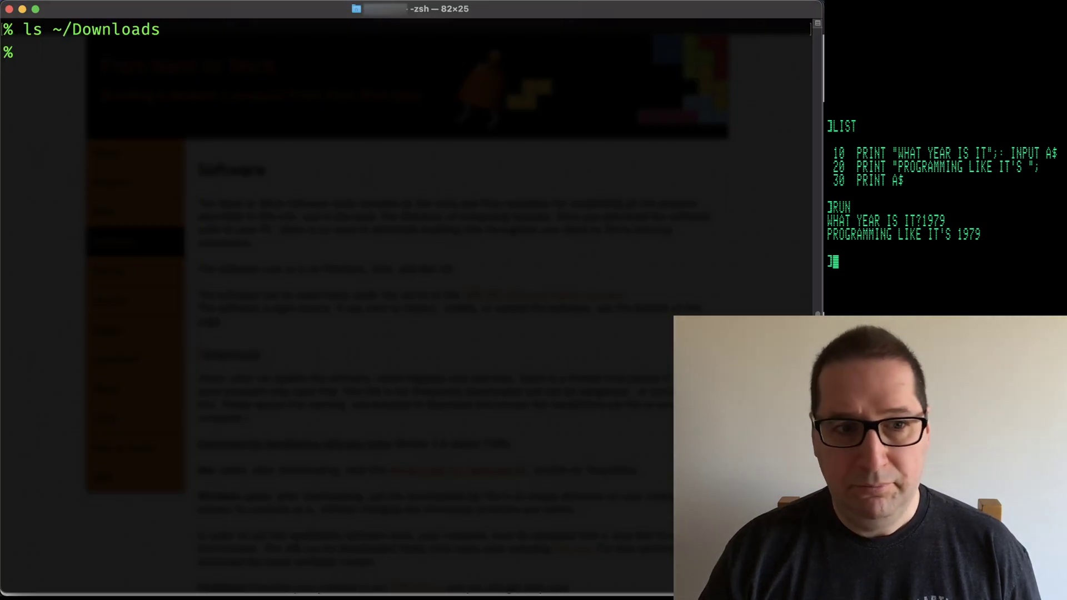
key(super+k)
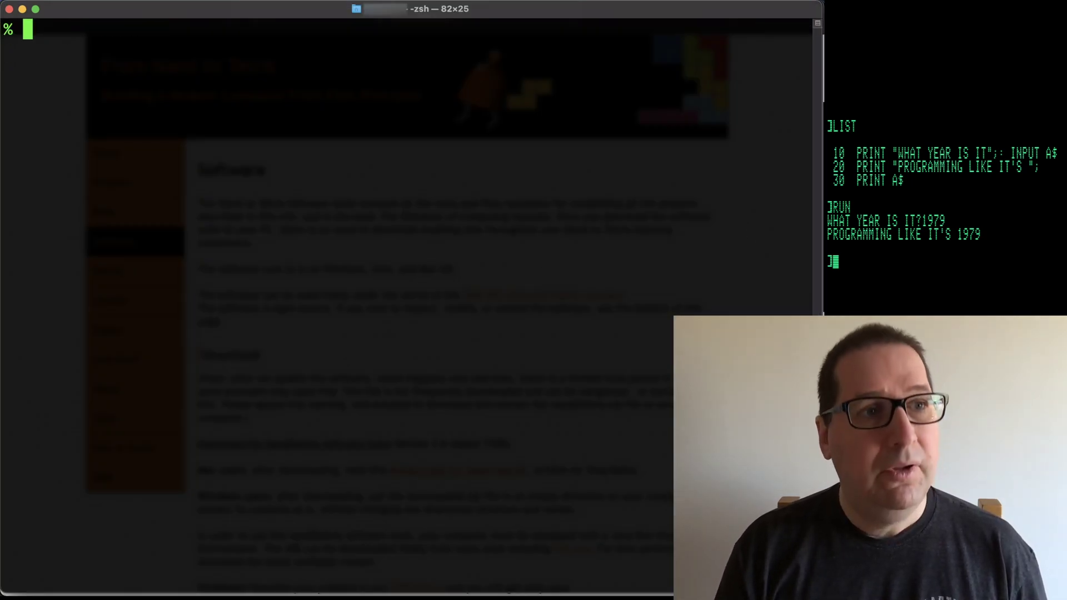
text(ls ~/Downloads)
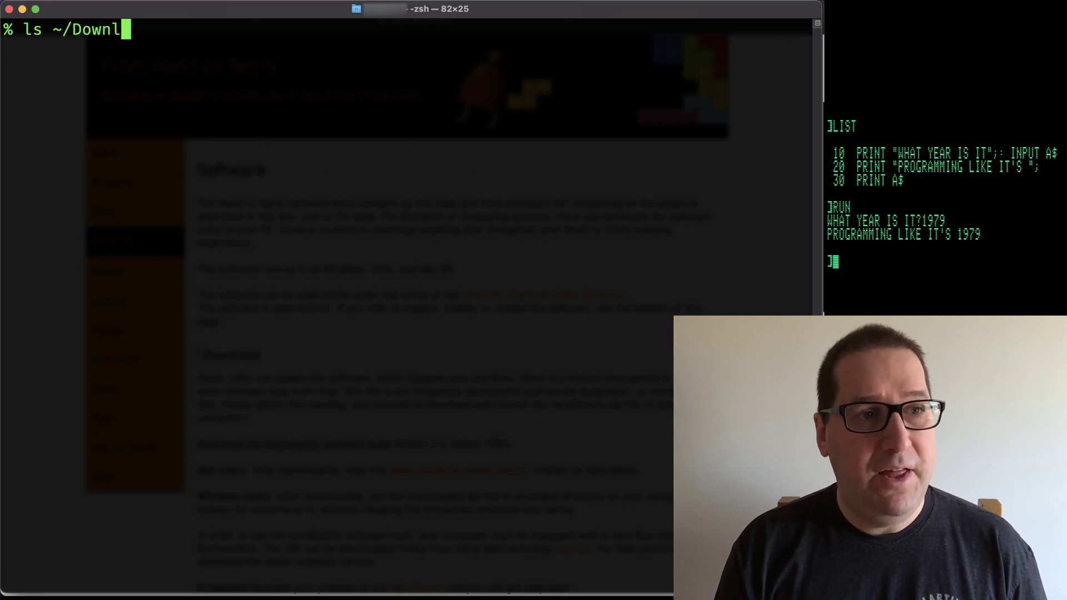
key(Return)
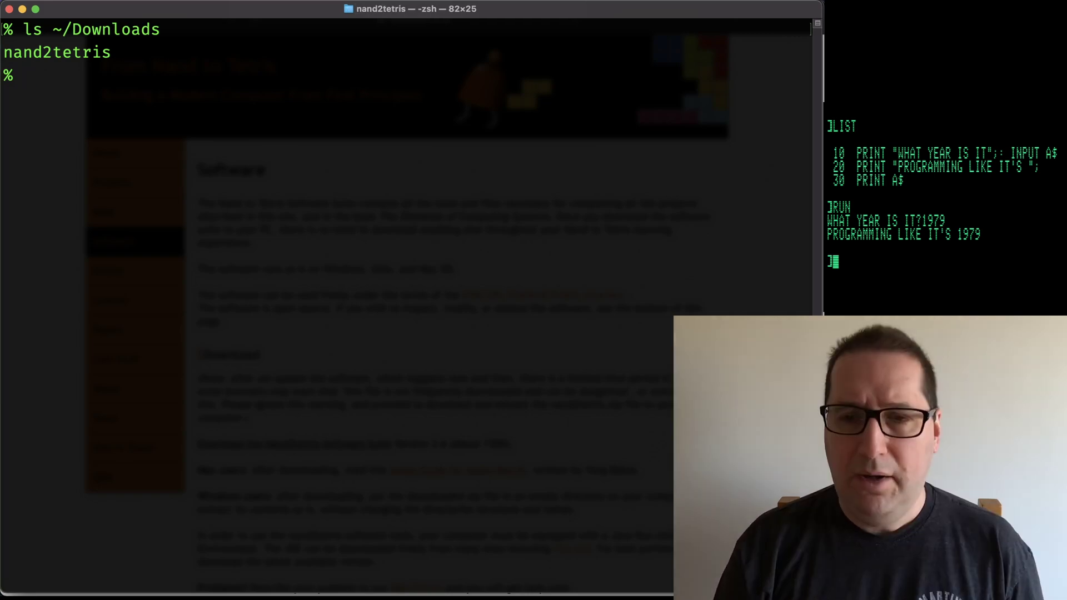
Move ~/Downloads/nand2tetris to the Desktop with mv.
text(mv ~/Dow)
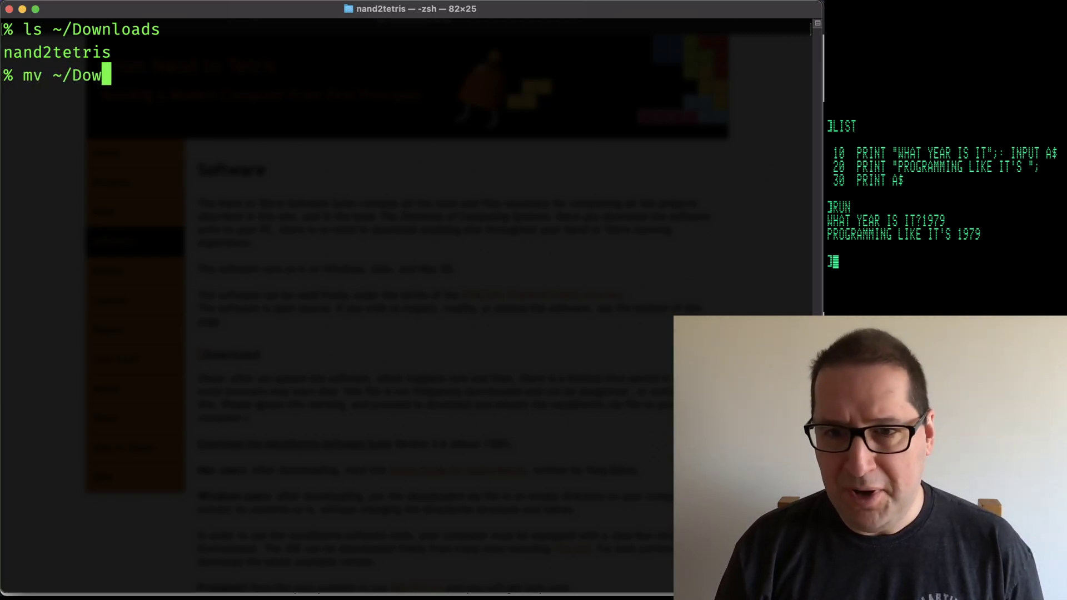
key(Tab)
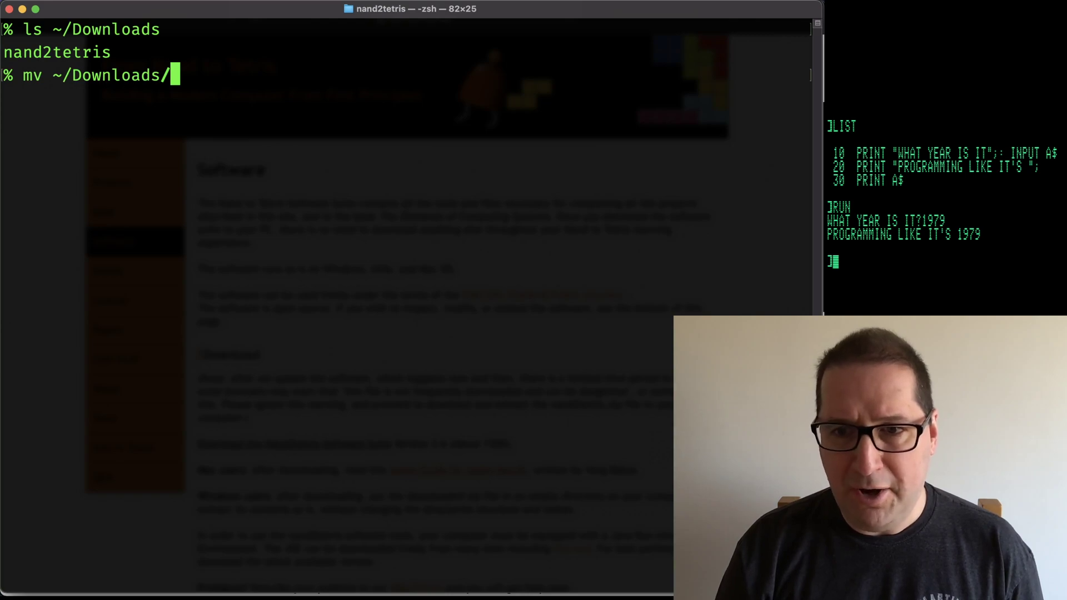
text(nand)
key(Tab)
text(~/De)
key(Tab)
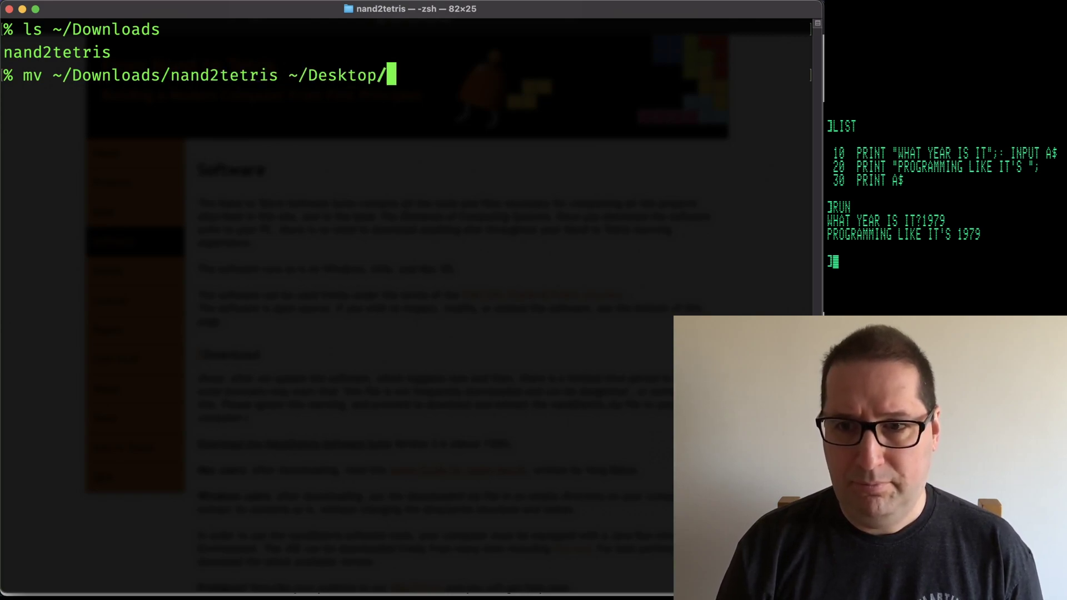
key(Return)
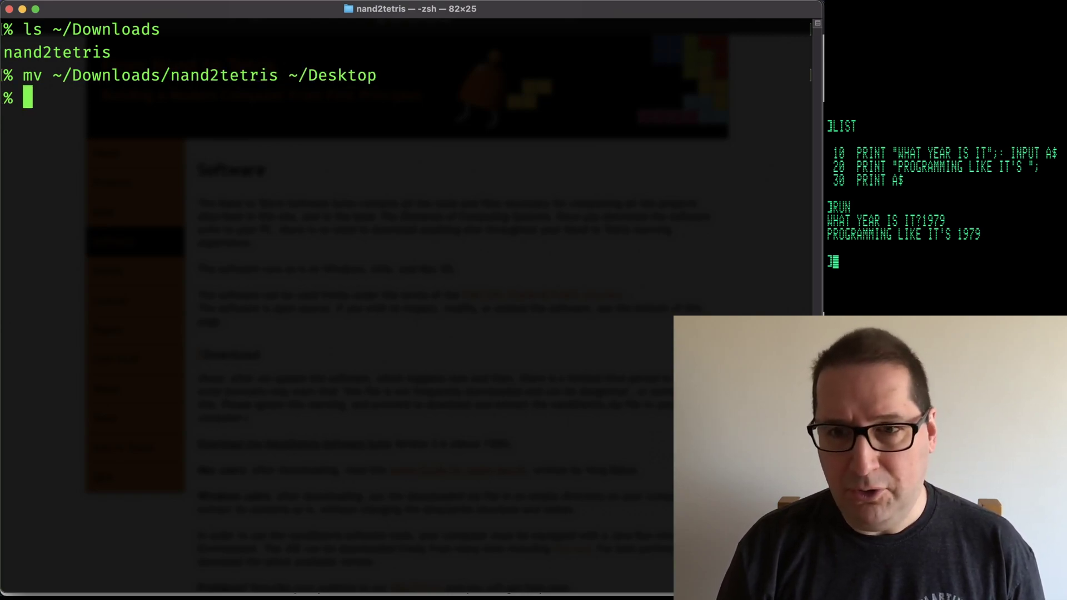
Change into ~/Desktop/nand2tetris and list its projects and tools folders.
text(cd ~/De)
key(Tab)
text(n)
key(Tab)
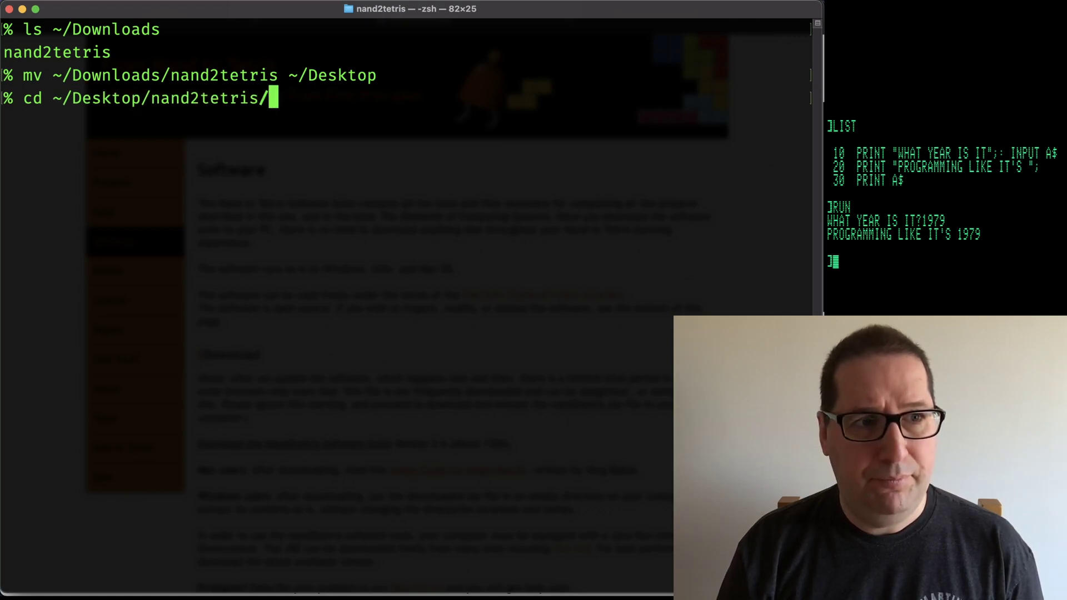
key(Return)
text(ls)
key(Return)
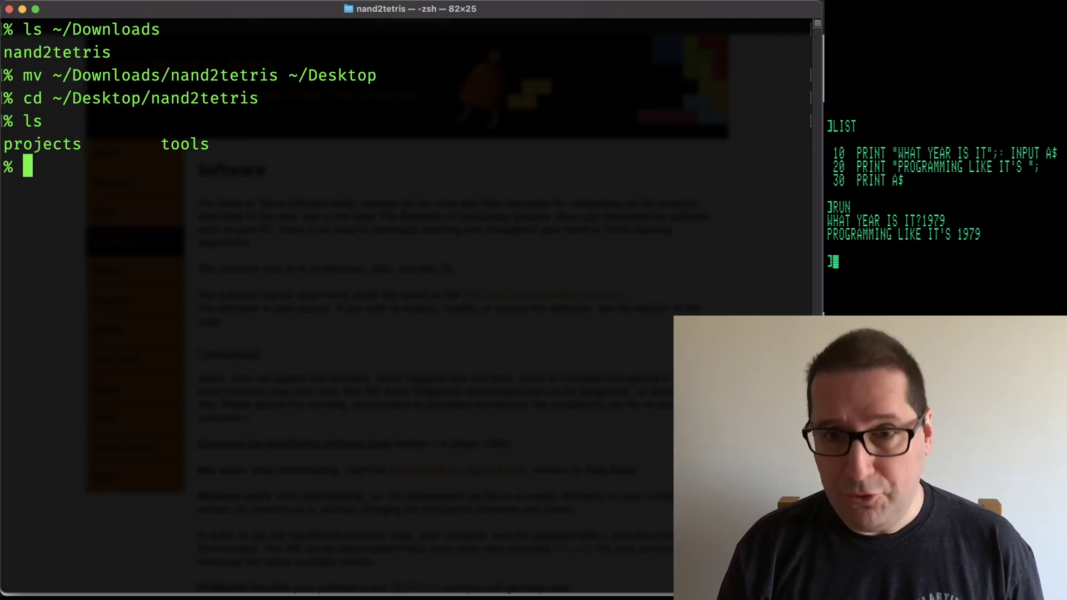
List the contents of the tools folder and the projects folder.
text(ls tools)
key(Return)
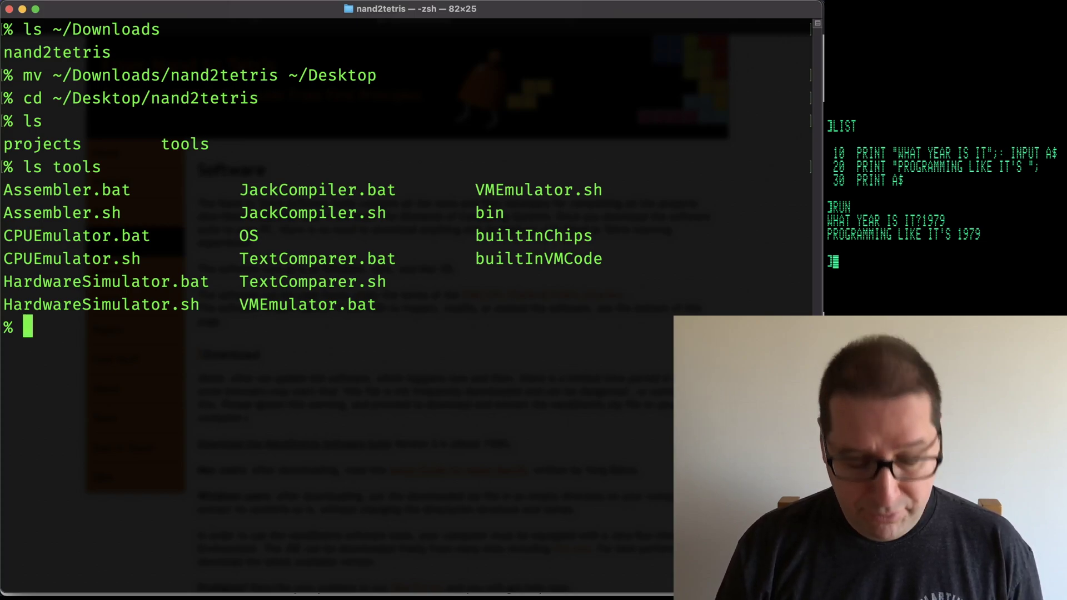
text(ls ~/pro)
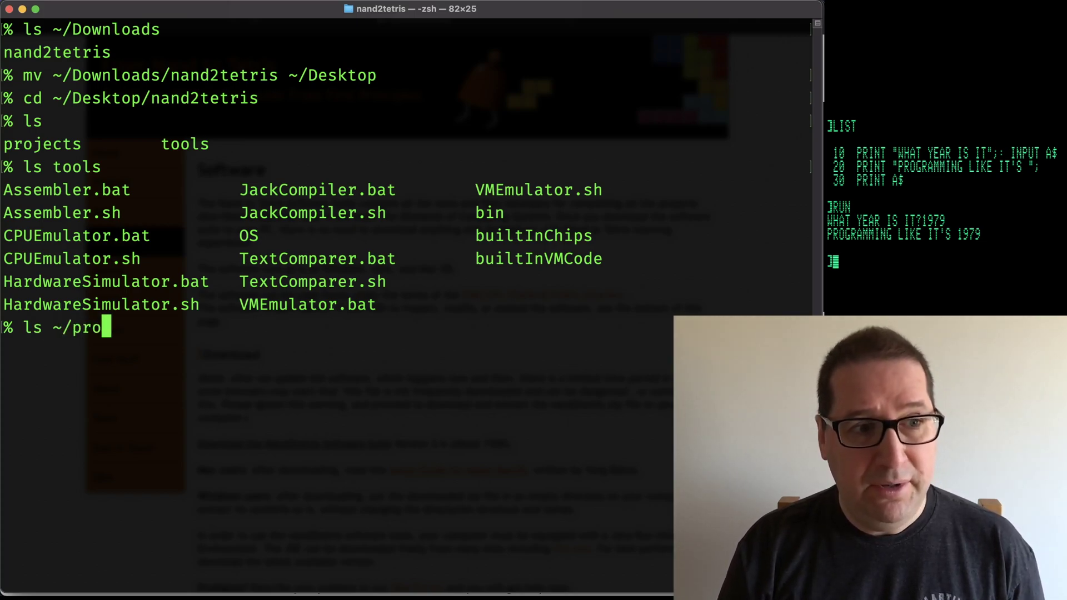
text(j)
key(BackSpace)
key(BackSpace)
key(BackSpace)
key(BackSpace)
key(BackSpace)
key(BackSpace)
key(BackSpace)
key(BackSpace)
key(BackSpace)
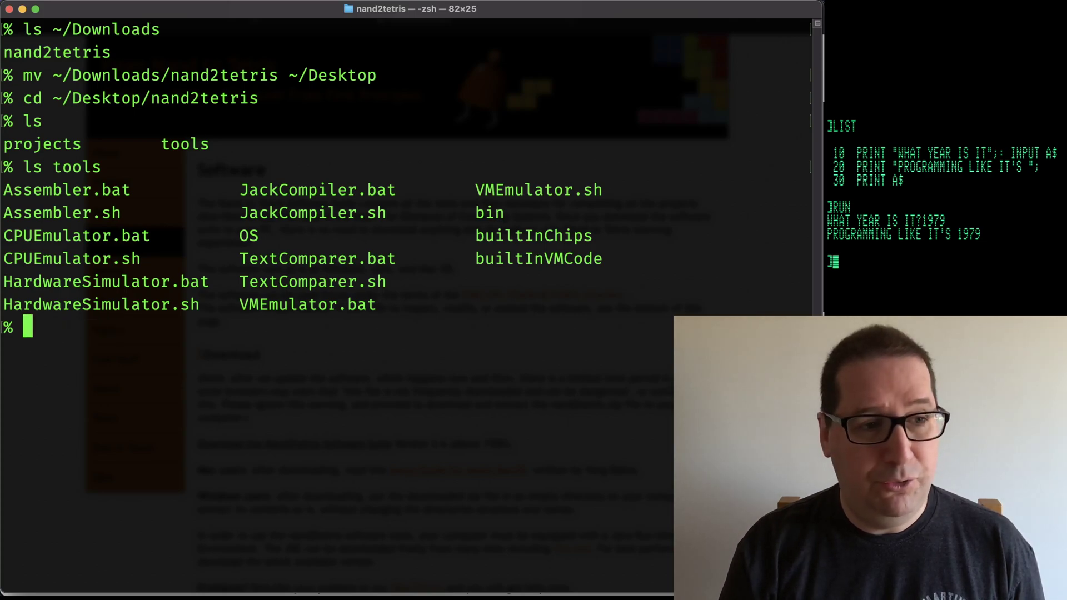
text(ls proj)
key(Tab)
key(Return)
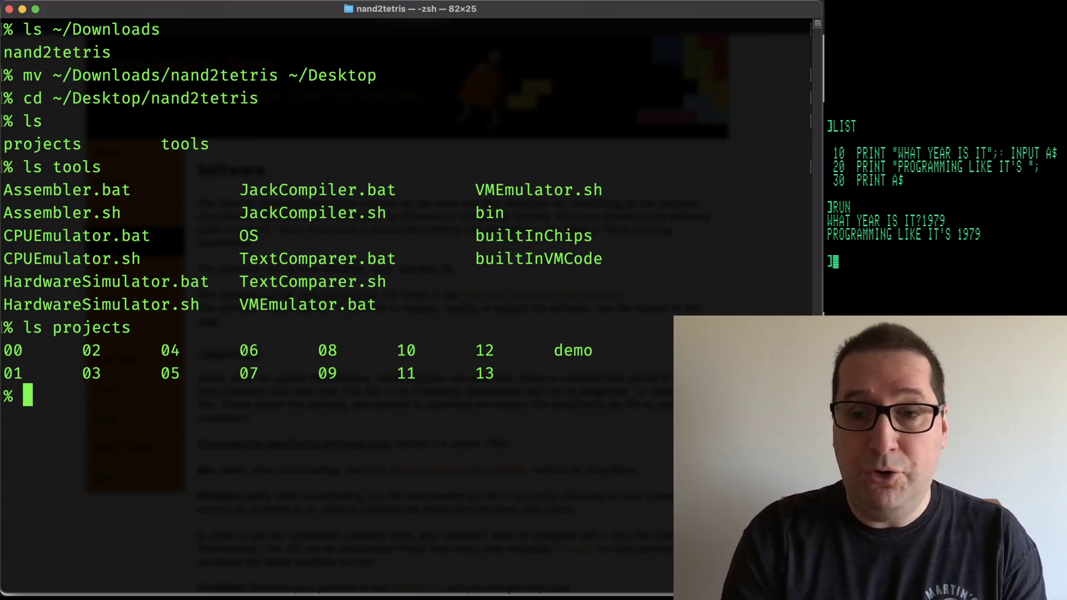
List project folders projects/00, projects/01 and projects/02.
key(Up)
text(/00)
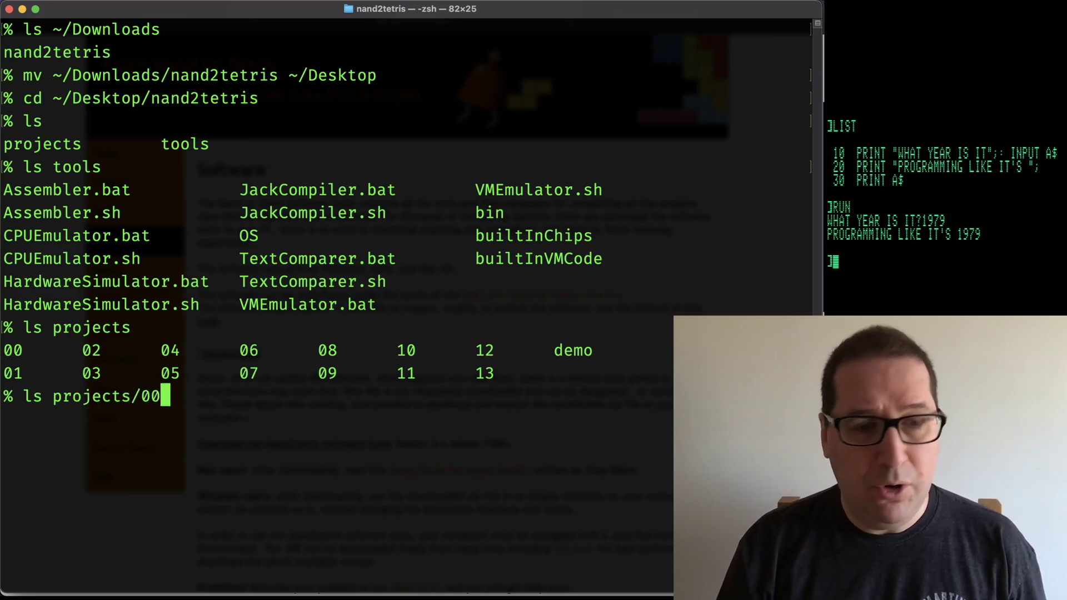
key(Return)
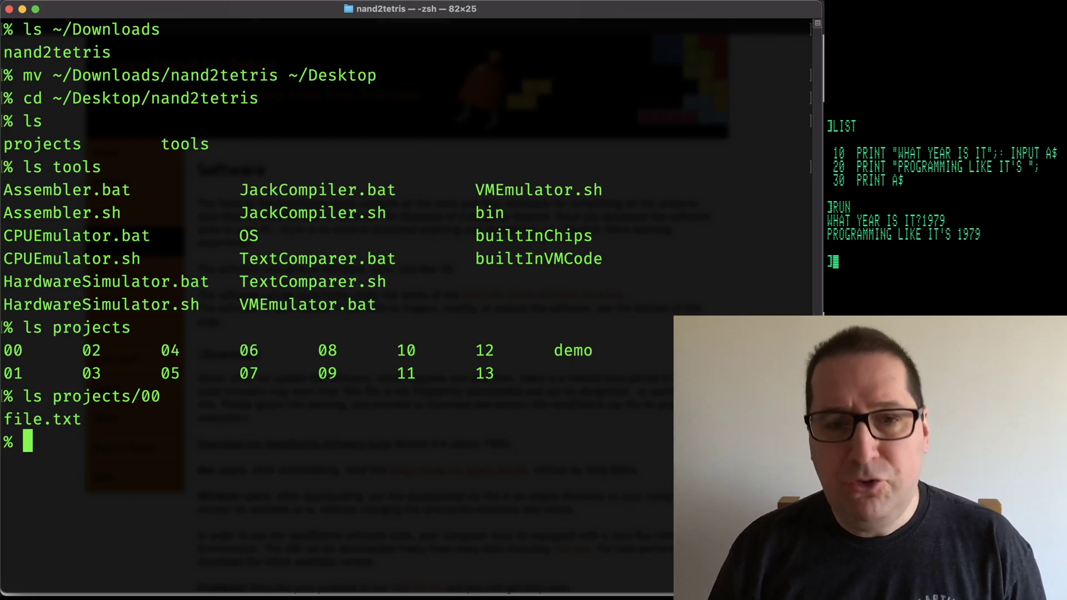
key(Up)
key(BackSpace)
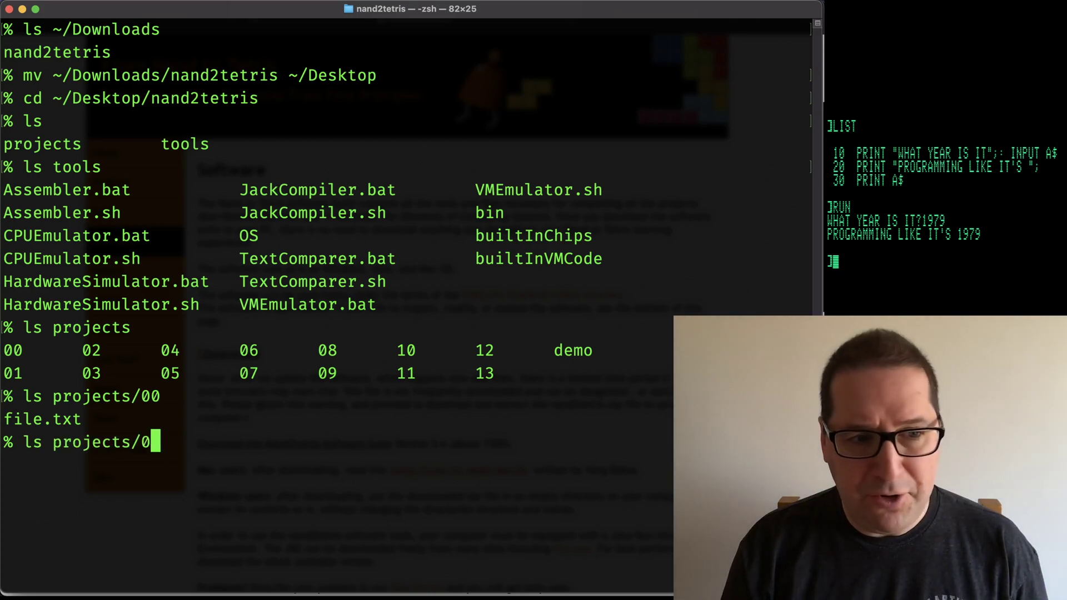
text(1)
key(Return)
key(Up)
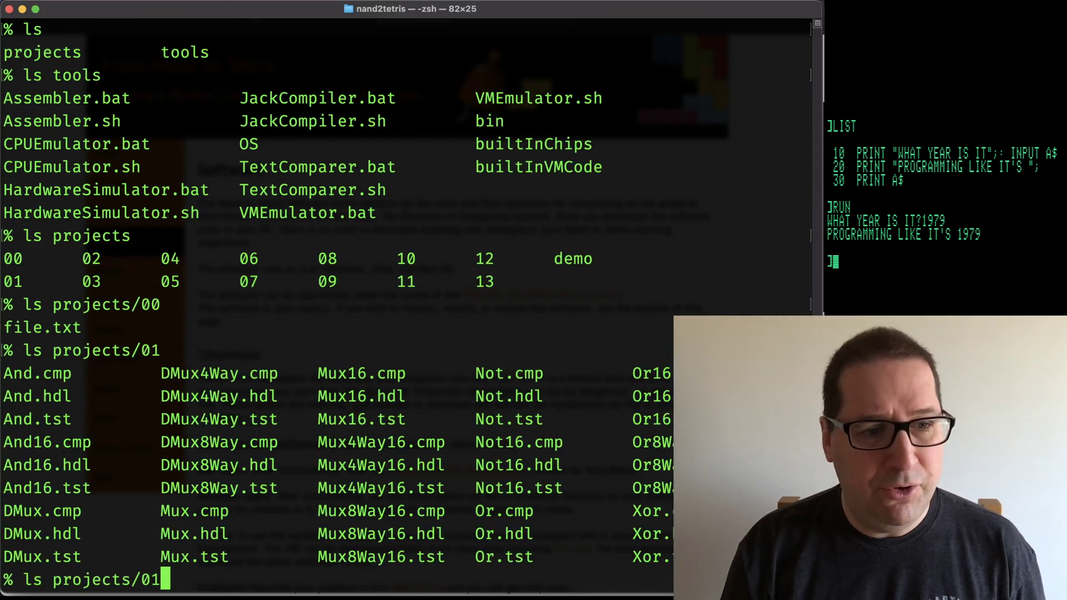
key(BackSpace)
text(2)
key(Return)
List projects/03 and projects/03/a, then clear the screen.
key(Up)
key(BackSpace)
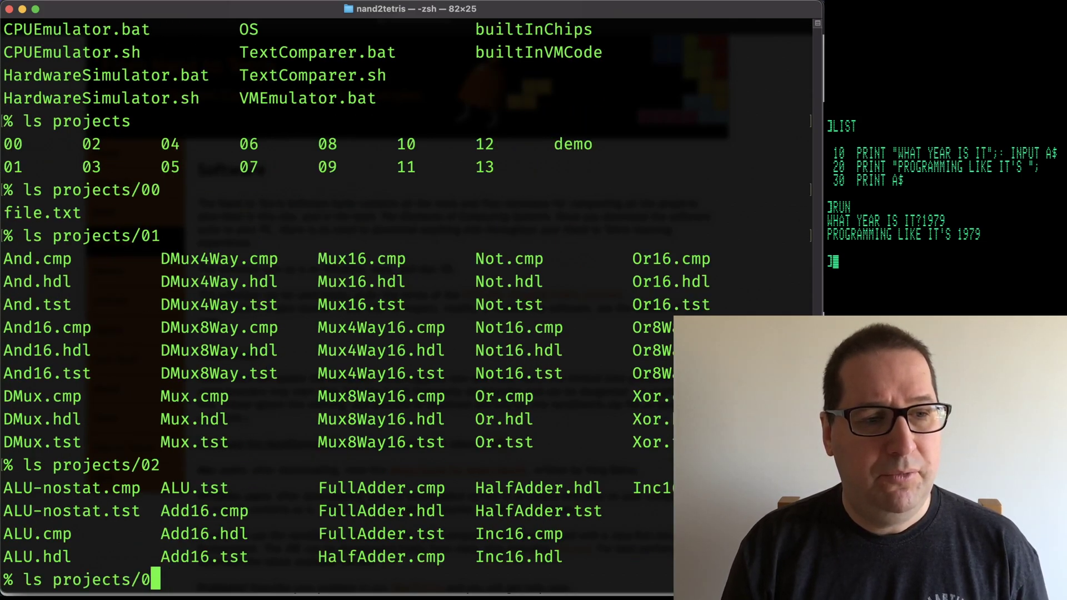
text(3)
key(Return)
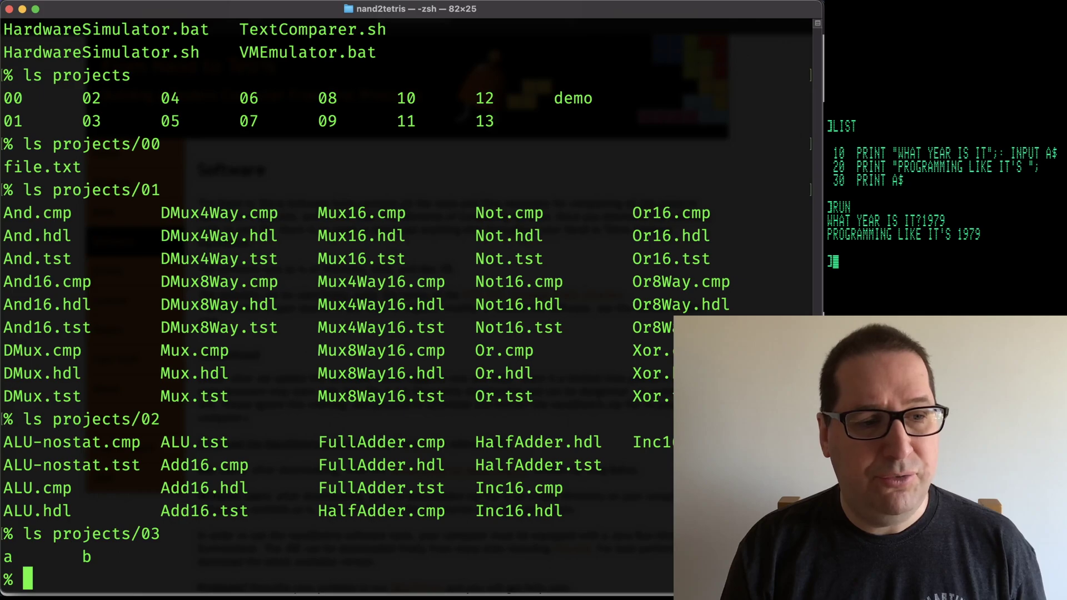
key(Up)
text(/a)
key(Return)
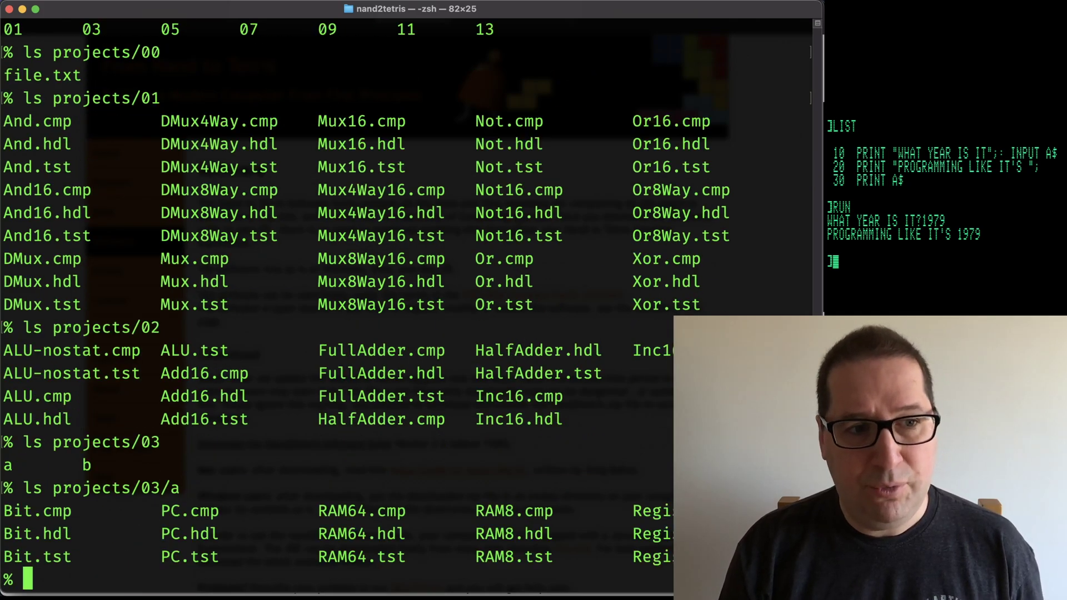
key(ctrl+l)
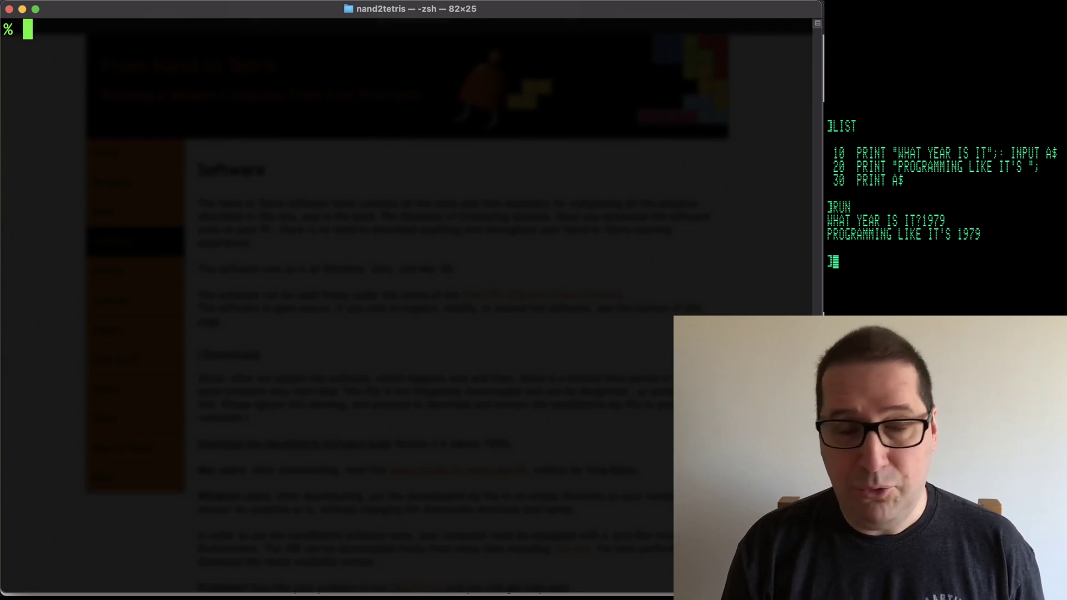
Change into the tools folder and list its contents.
text(cd tools)
key(Return)
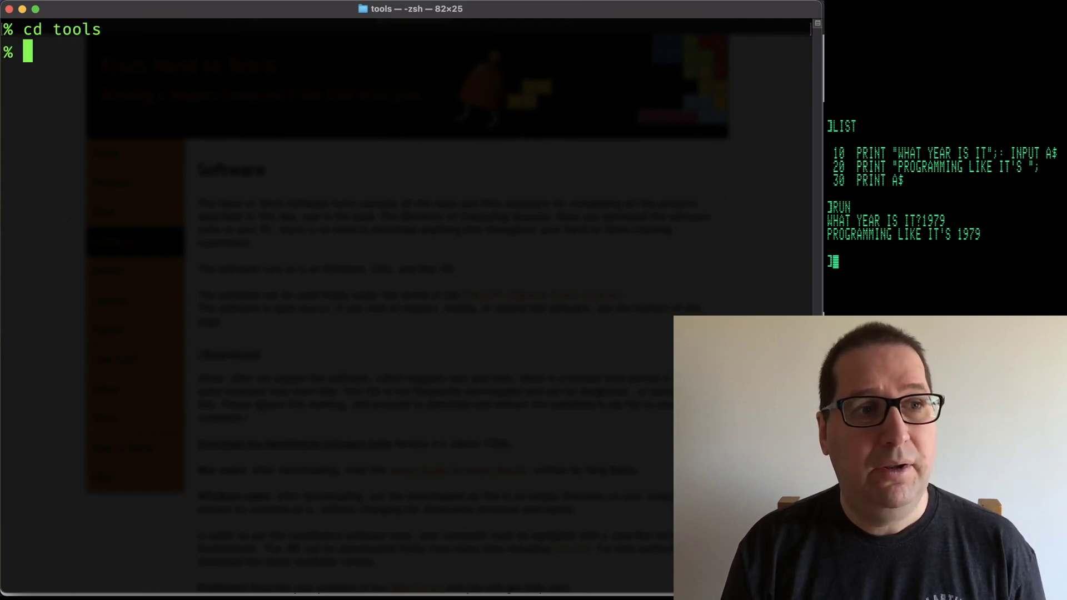
text(ls)
key(Return)
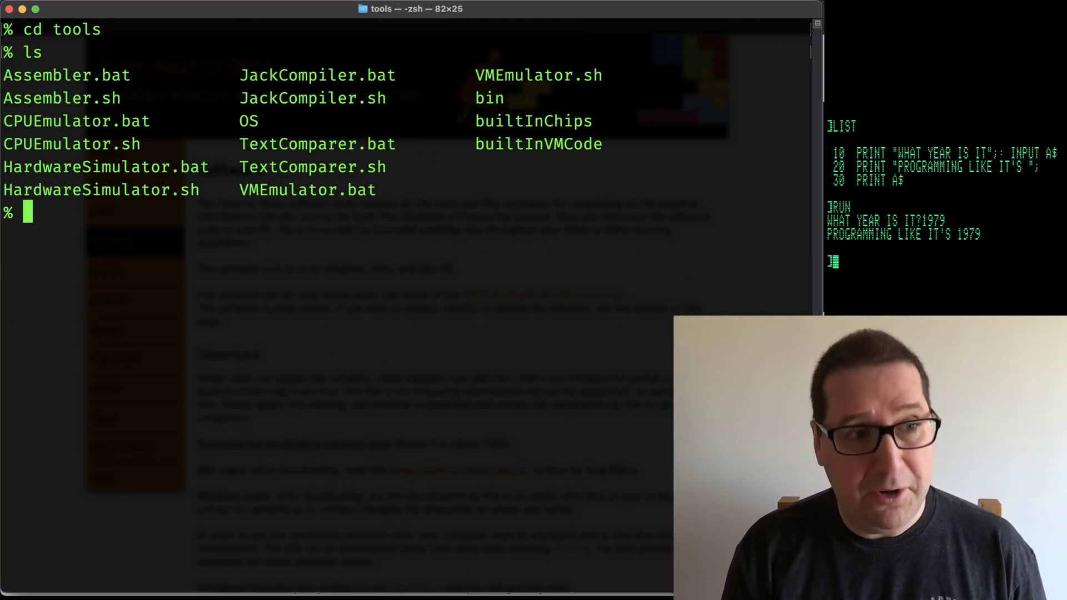
Run HardwareSimulator.sh with sh to launch the Hardware Simulator.
text(sh Hard)
key(Tab)
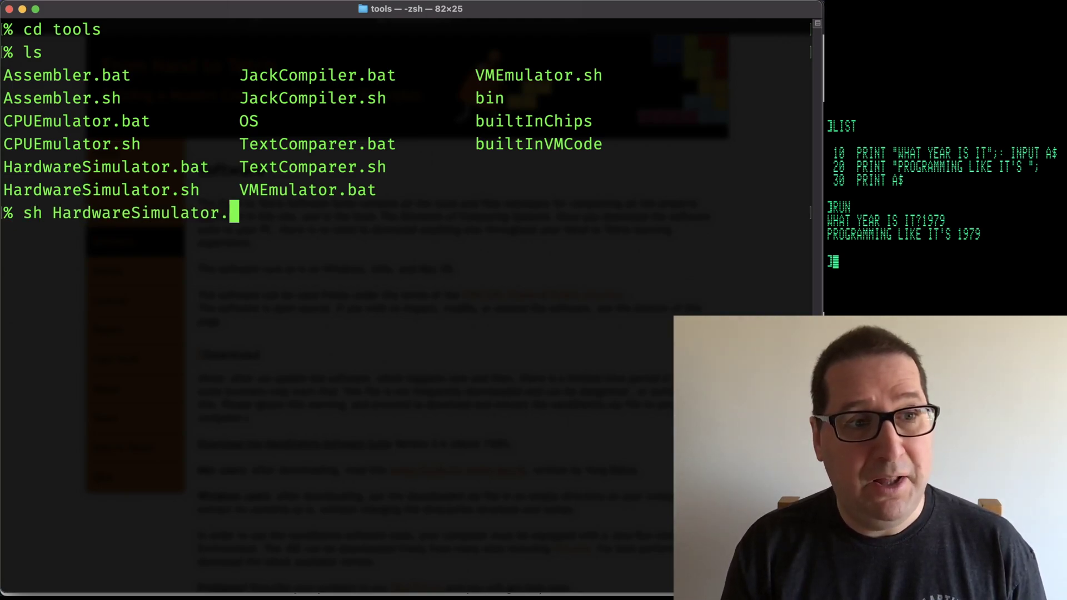
text(sh)
key(Return)
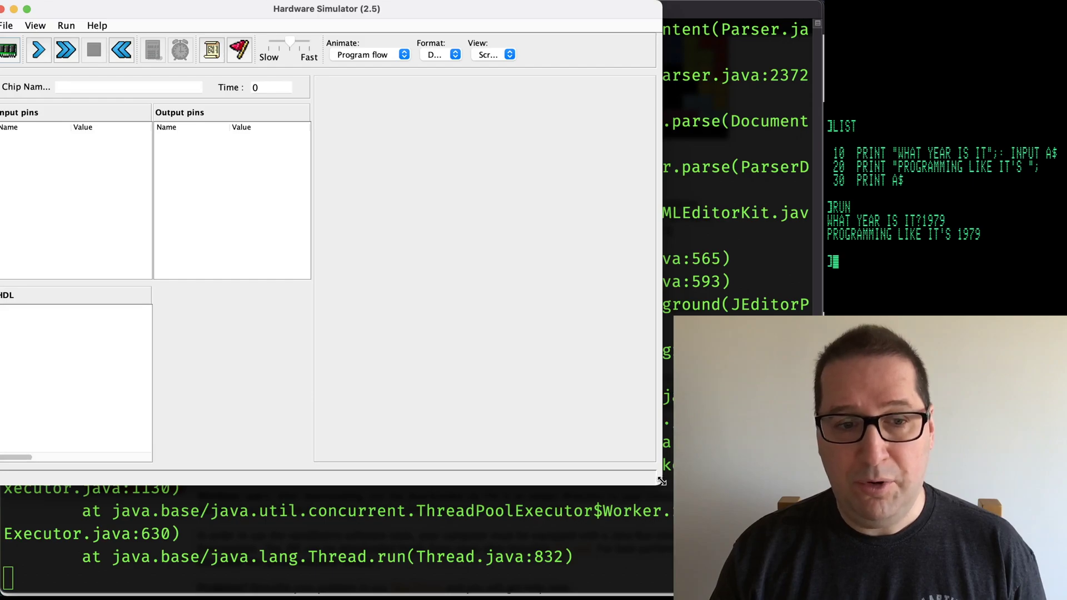
Shrink the Hardware Simulator window to reveal the terminal and bring up its File menu.
drag(662, 481, 821, 596)
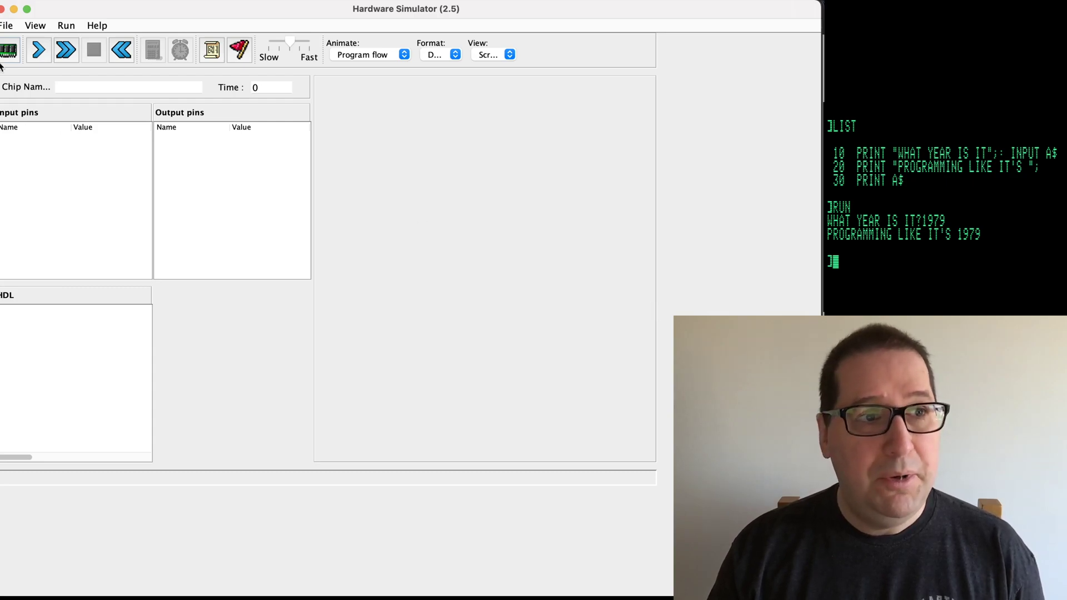
click(13, 28)
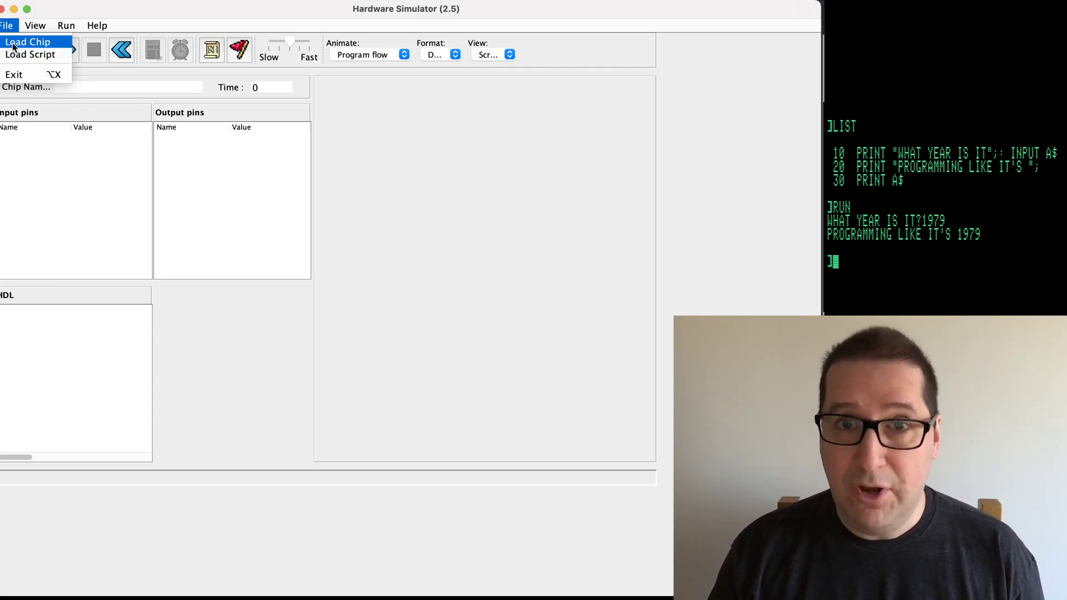
Load Not.hdl from nand2tetris/projects/01 and highlight its header through PARTS.
click(13, 46)
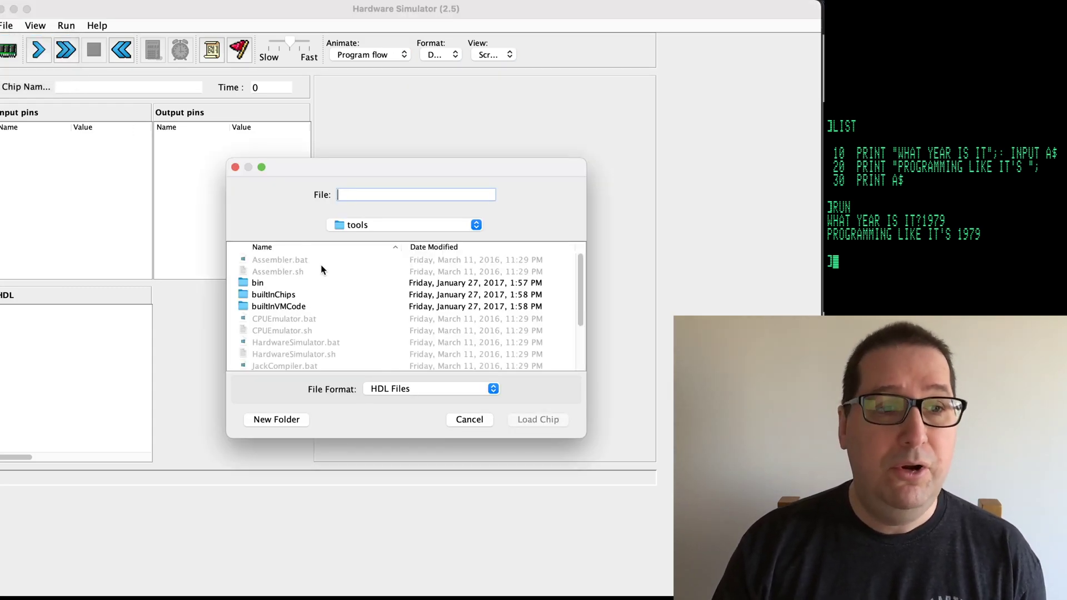
click(432, 226)
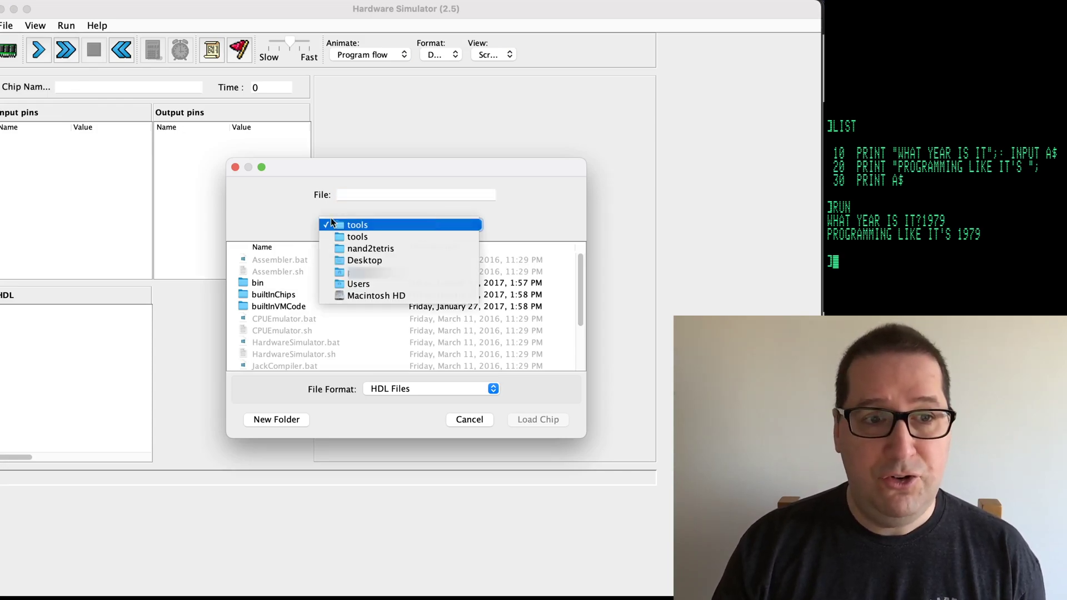
click(377, 249)
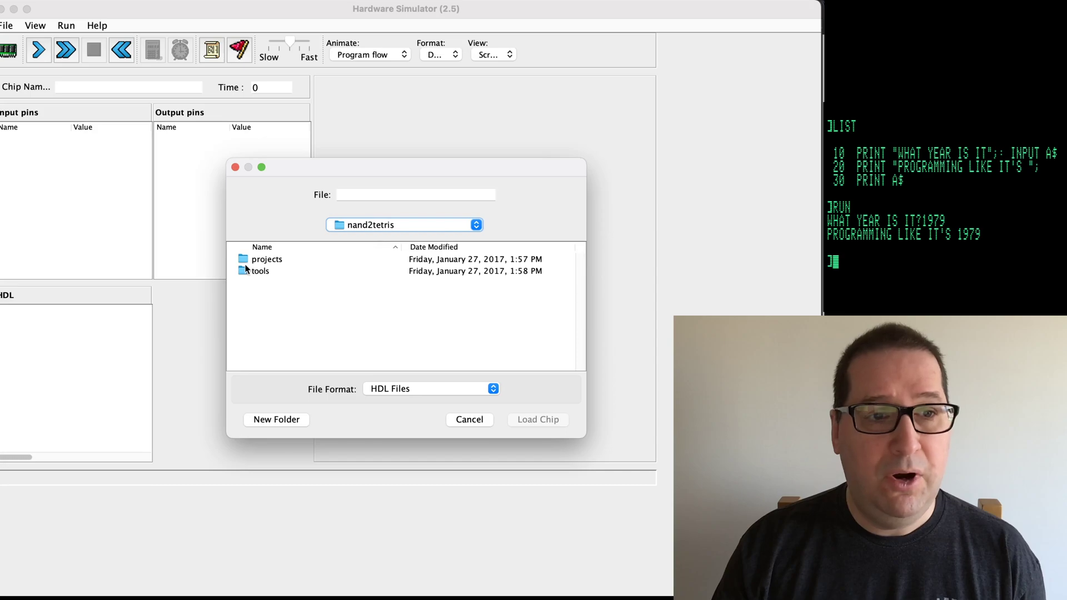
double_click(275, 259)
double_click(261, 270)
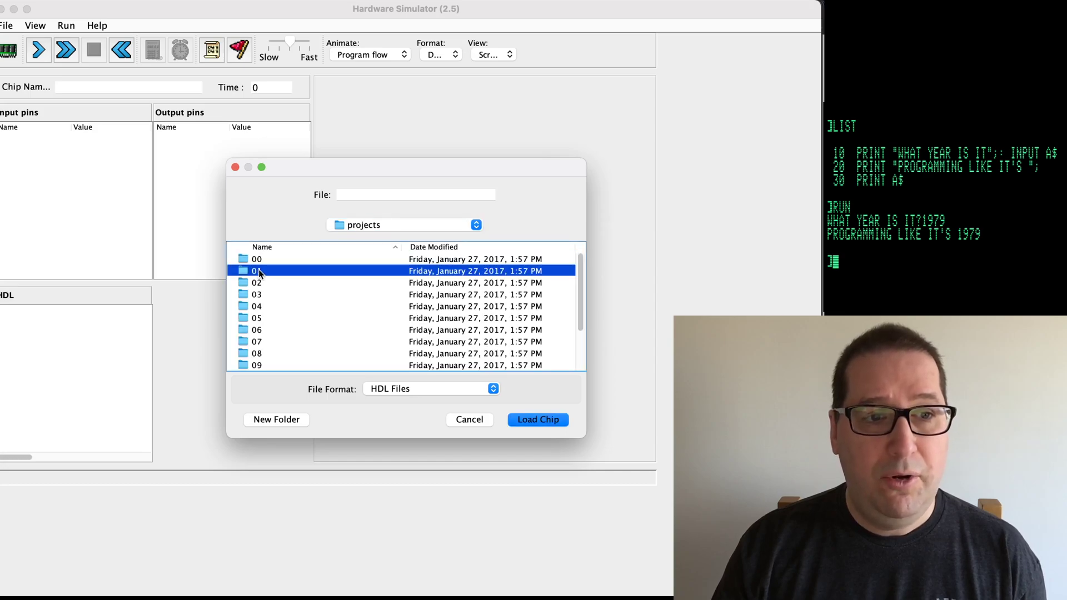
scroll(348, 295, down, 5)
scroll(348, 298, down, 8)
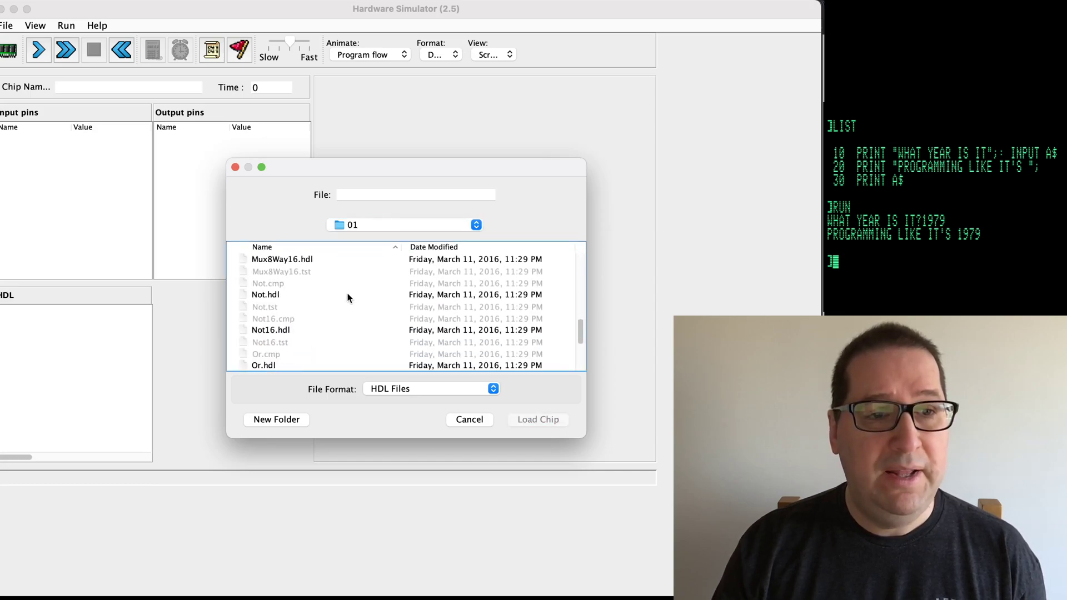
scroll(347, 297, up, 3)
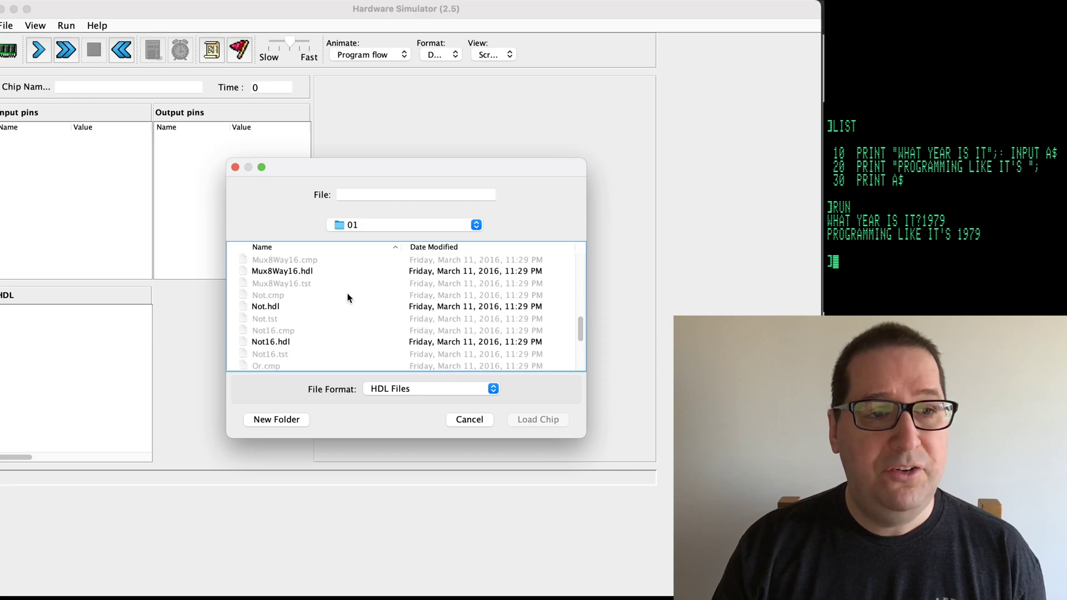
click(269, 306)
click(528, 420)
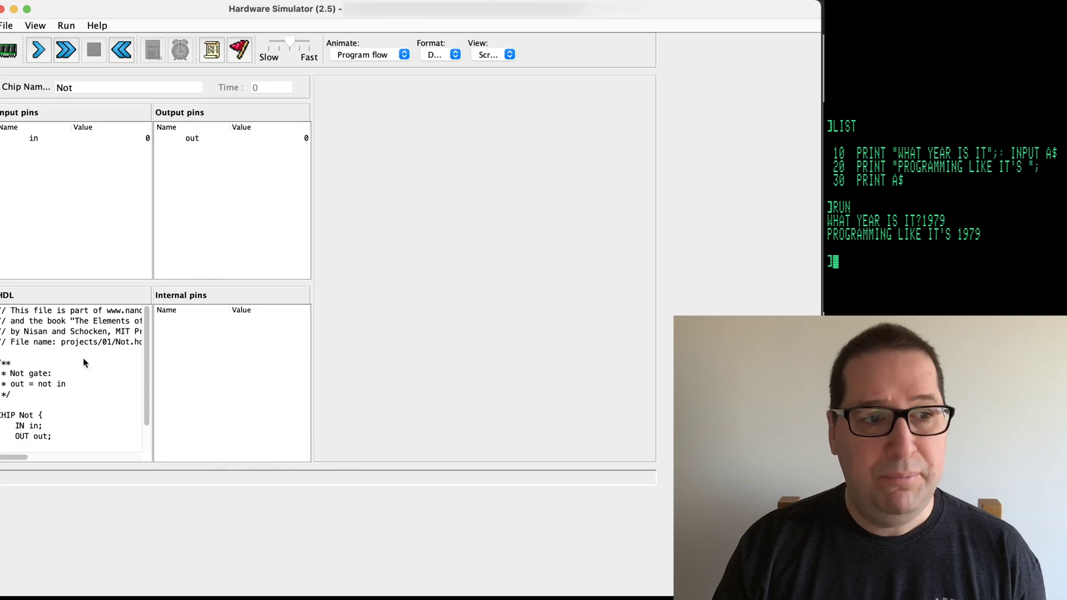
drag(11, 361, 118, 463)
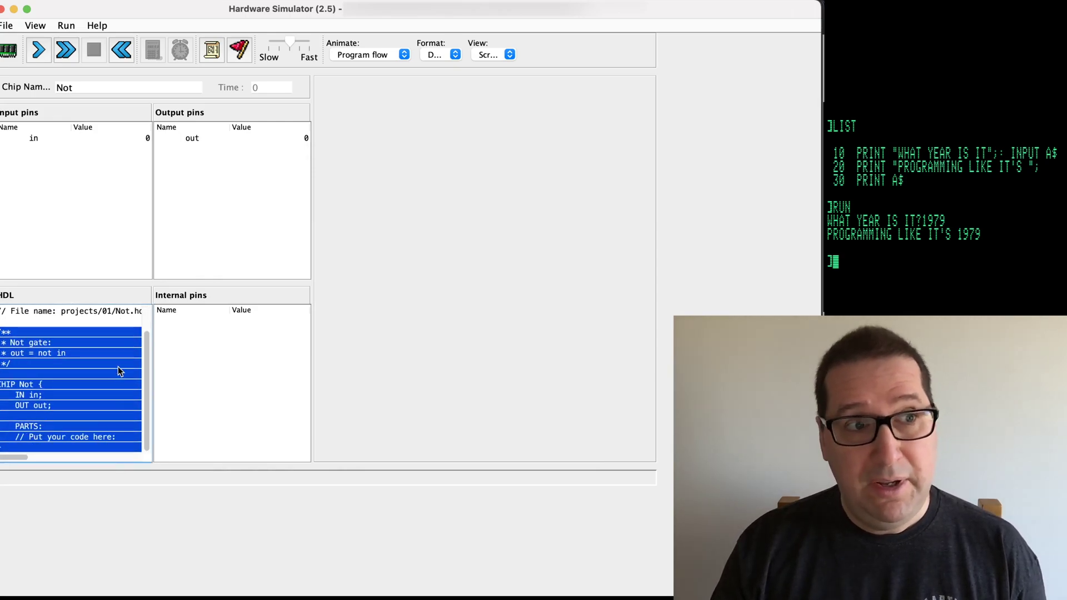
Load the Not.tst test script from projects/01 into the simulator.
click(10, 26)
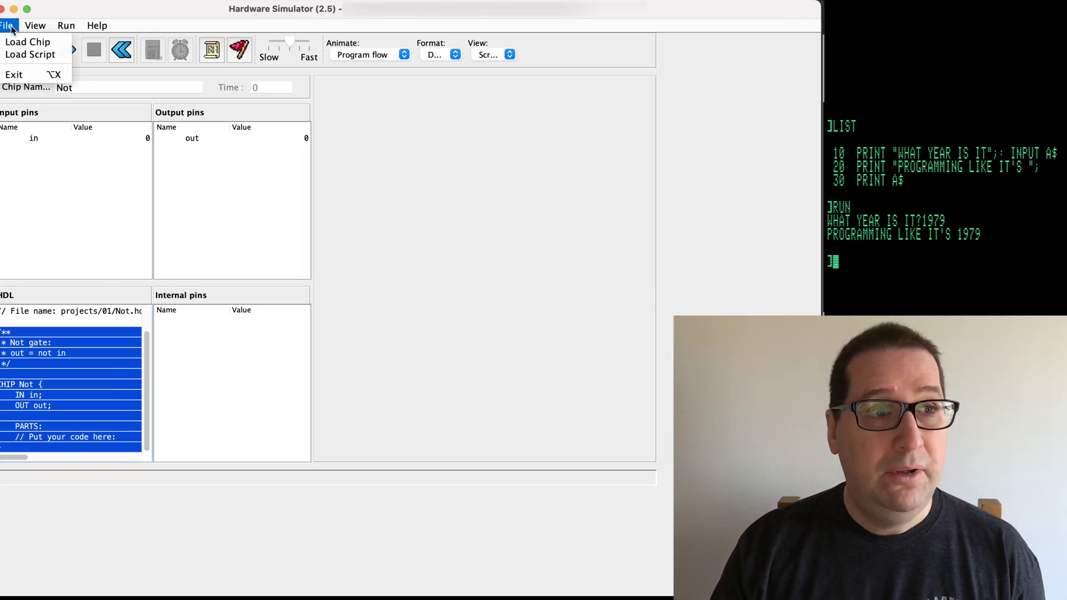
click(24, 52)
scroll(438, 331, down, 10)
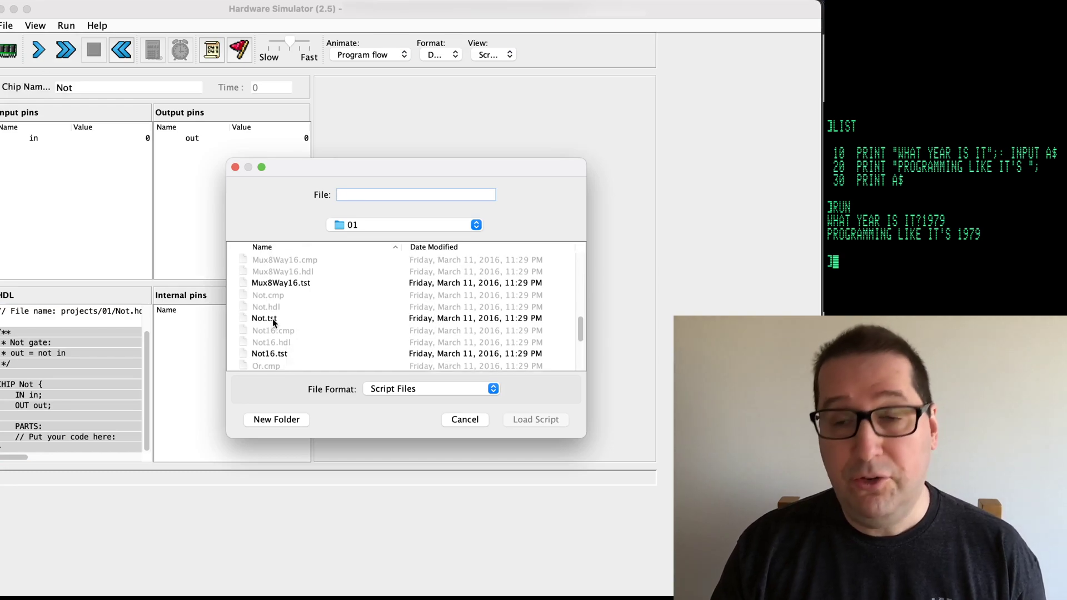
click(272, 319)
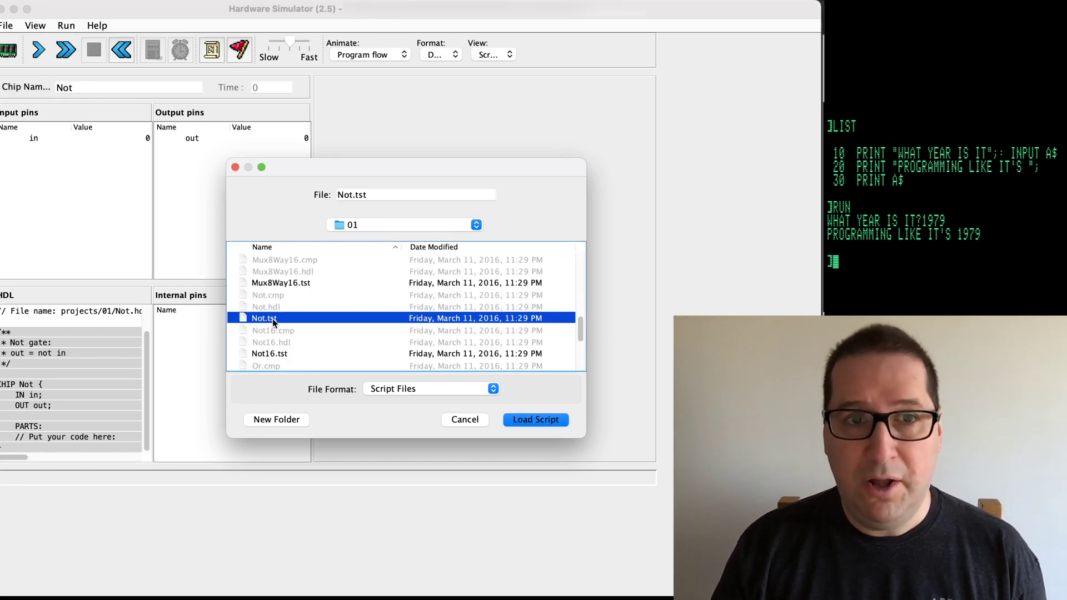
click(534, 420)
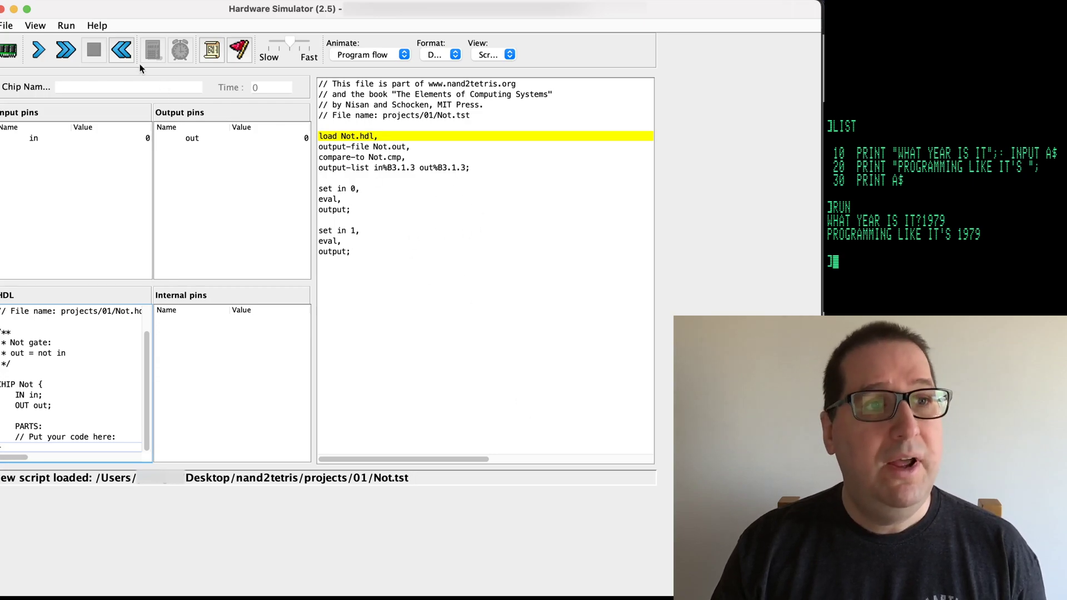
click(68, 29)
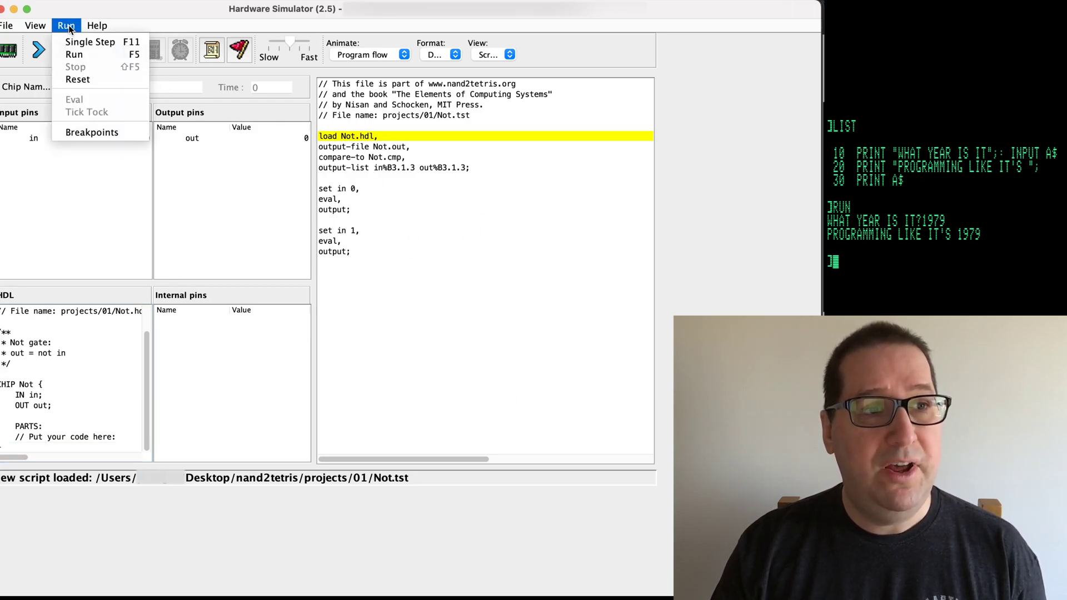
Run Not.tst, which halts with a comparison failure at line 2, and nudge the window right.
click(81, 56)
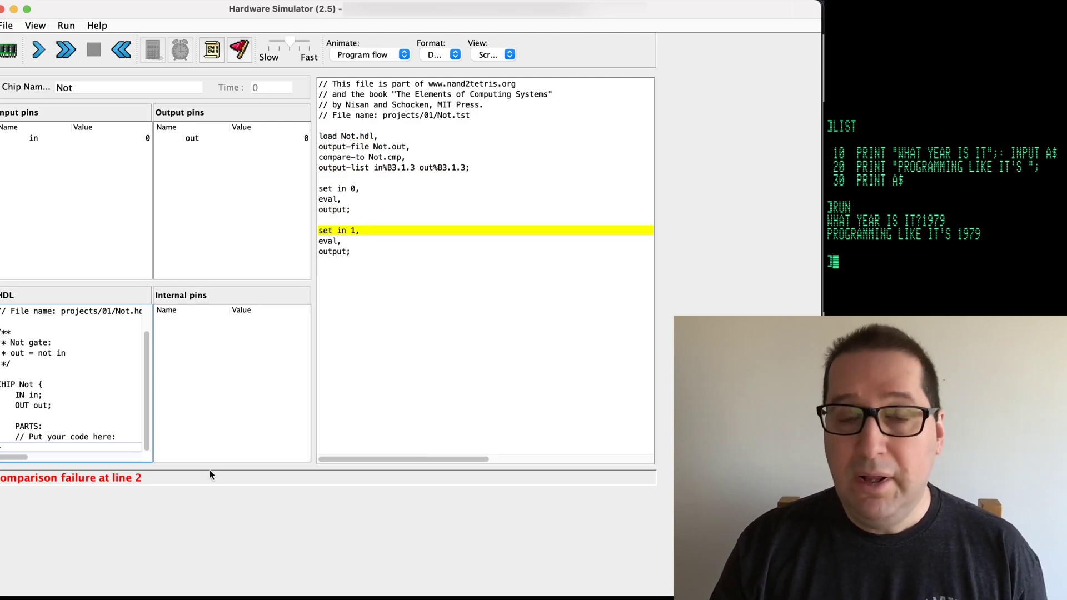
drag(350, 15, 356, 16)
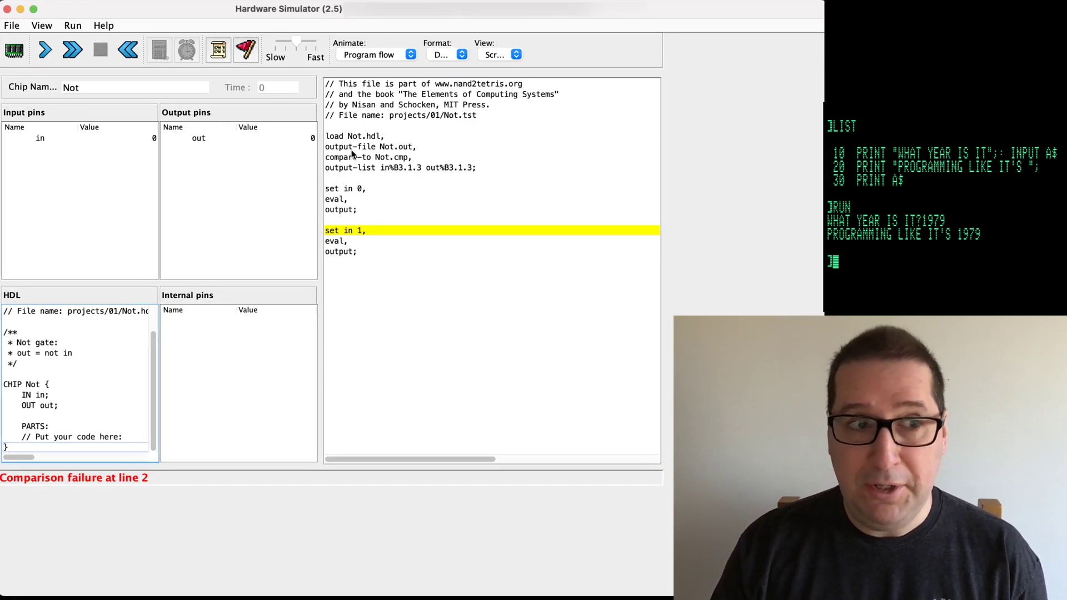
click(15, 26)
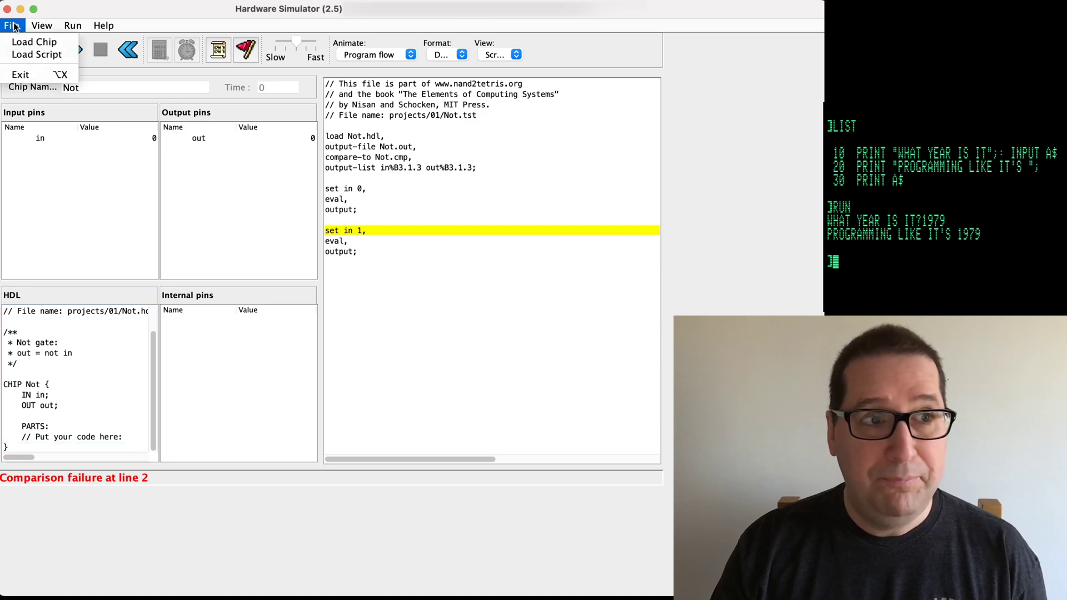
Exit the Hardware Simulator, then open the nand2tetris folder in VS Code.
click(46, 73)
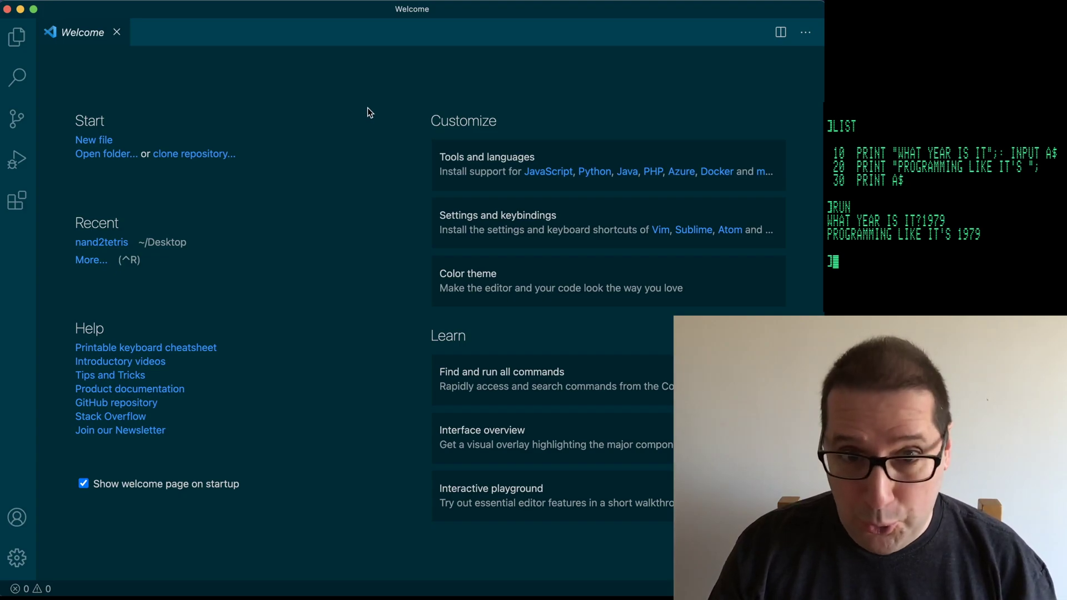
click(102, 156)
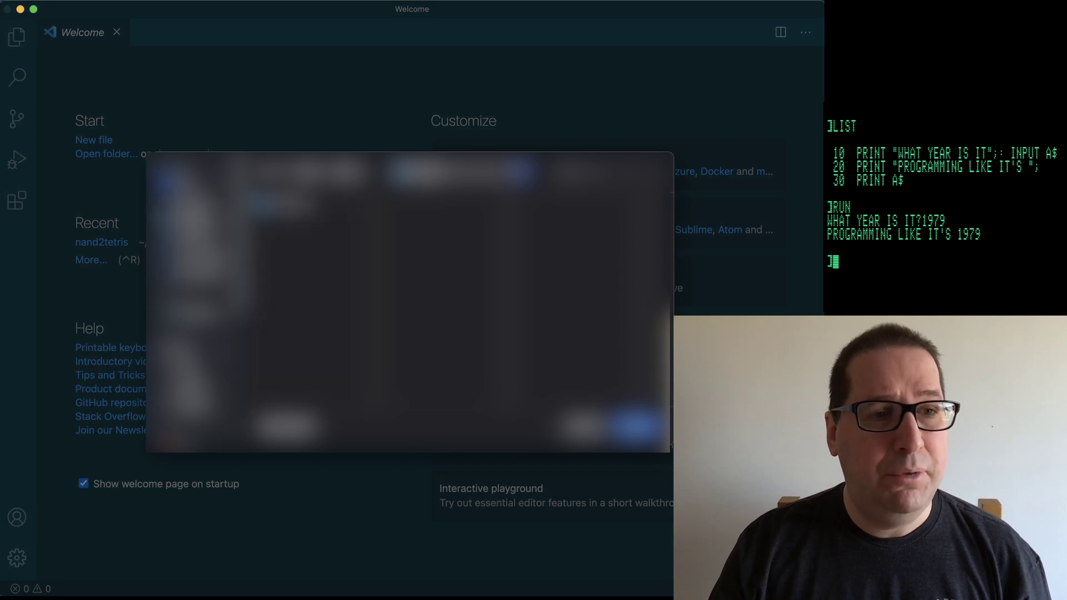
key(Return)
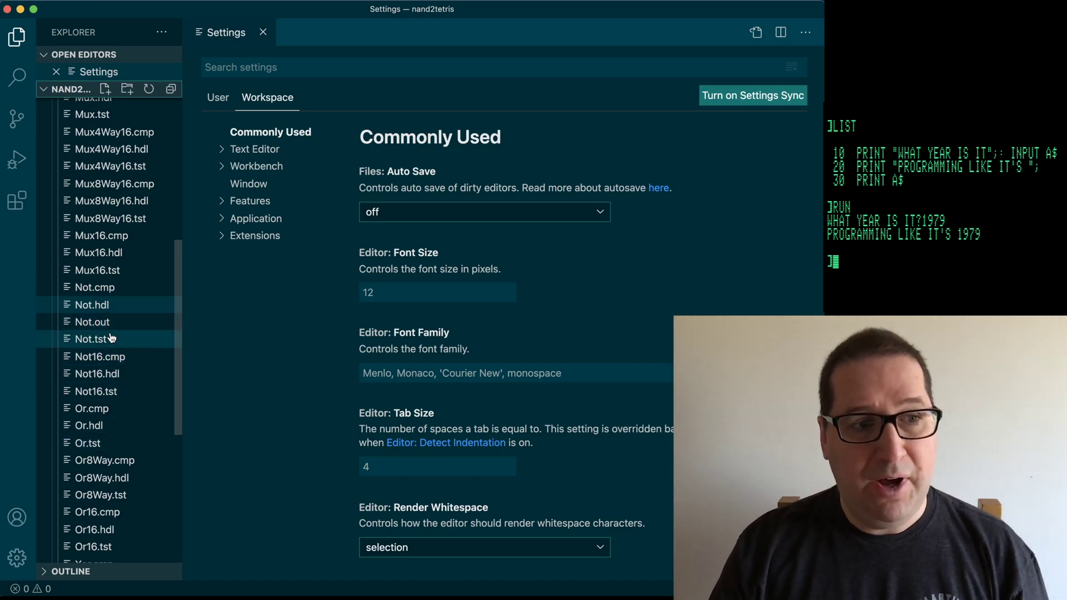
Open projects/01/Not.hdl, showing CHIP Not with IN in, OUT out and empty PARTS.
click(109, 309)
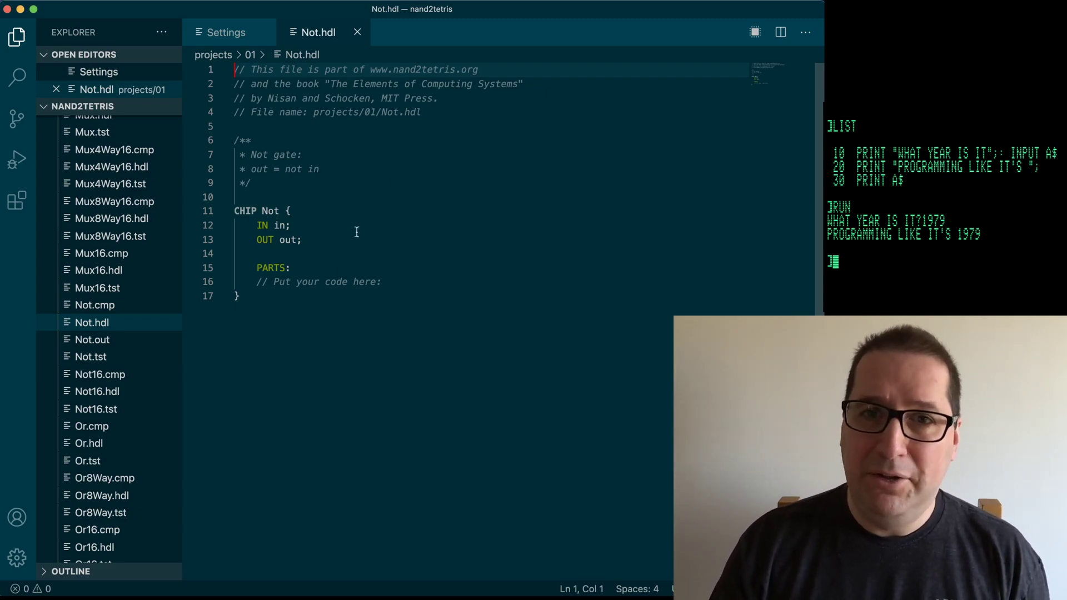
drag(279, 197, 412, 307)
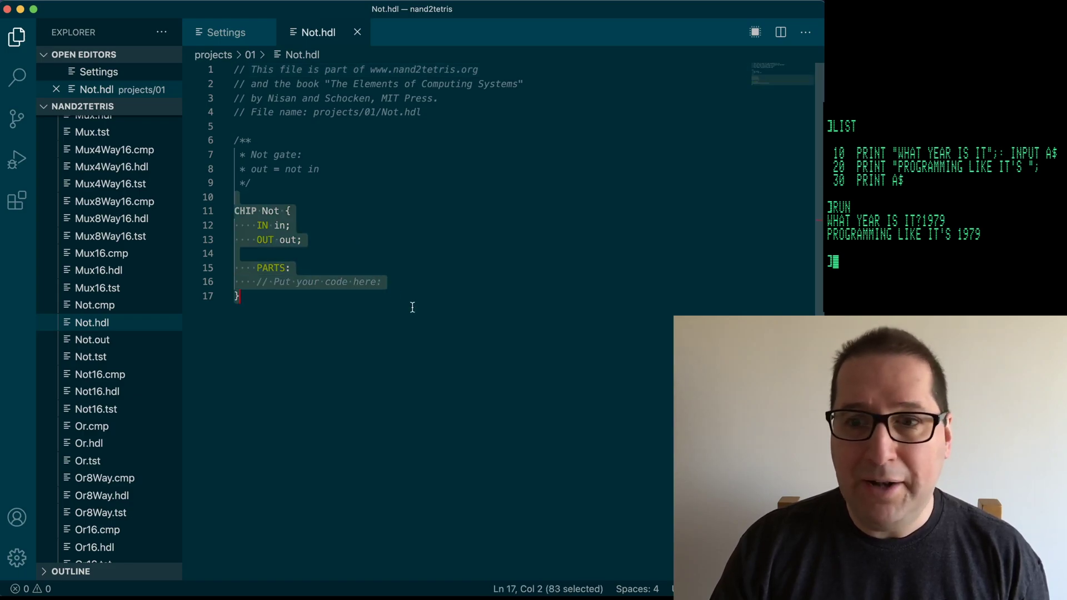
click(378, 269)
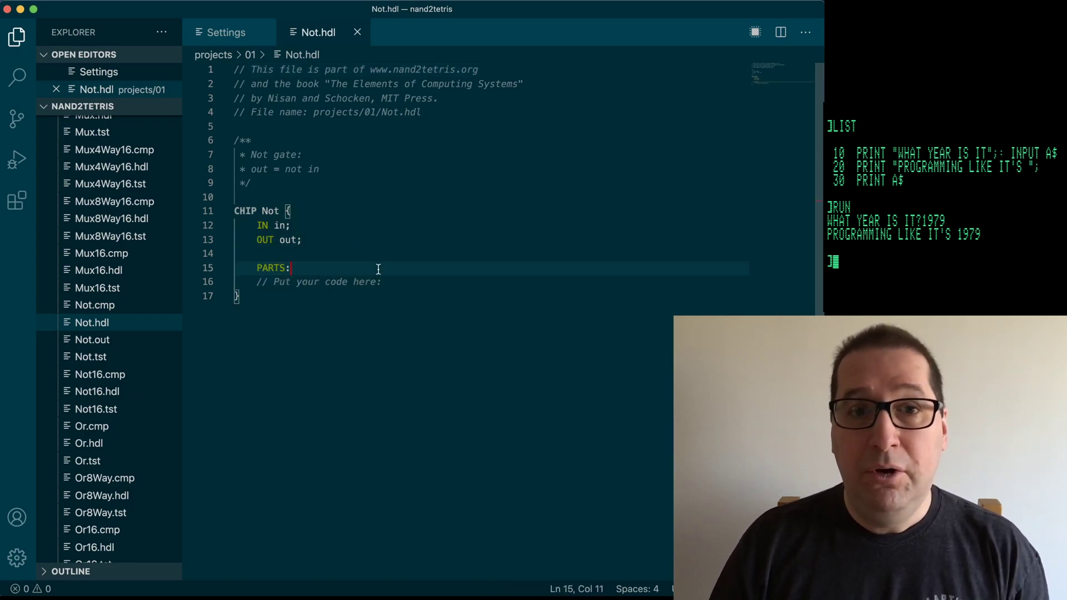